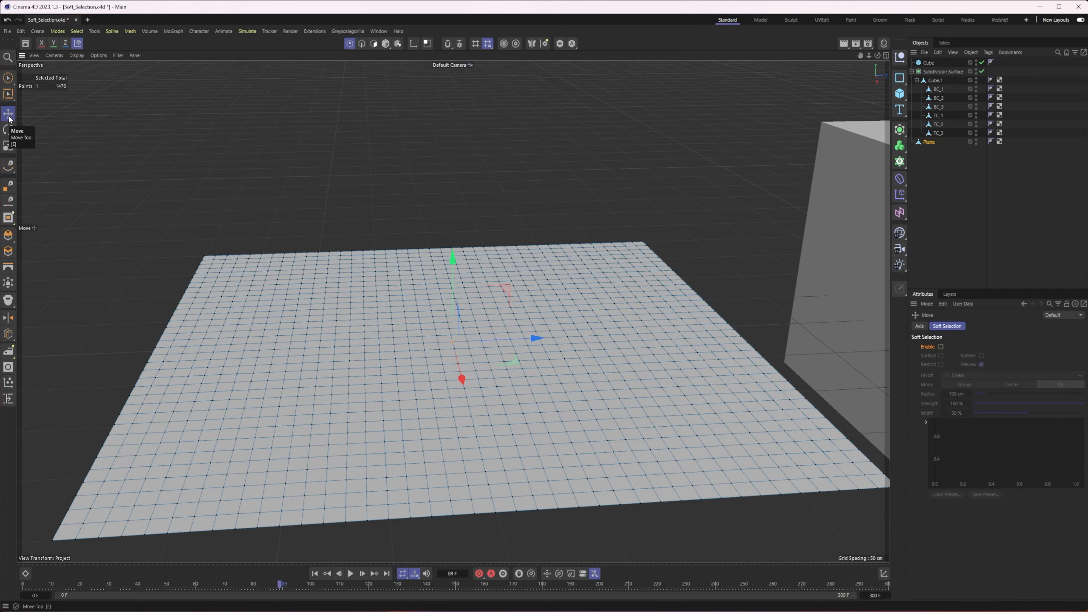
Enable soft selection for the Move tool
click(8, 130)
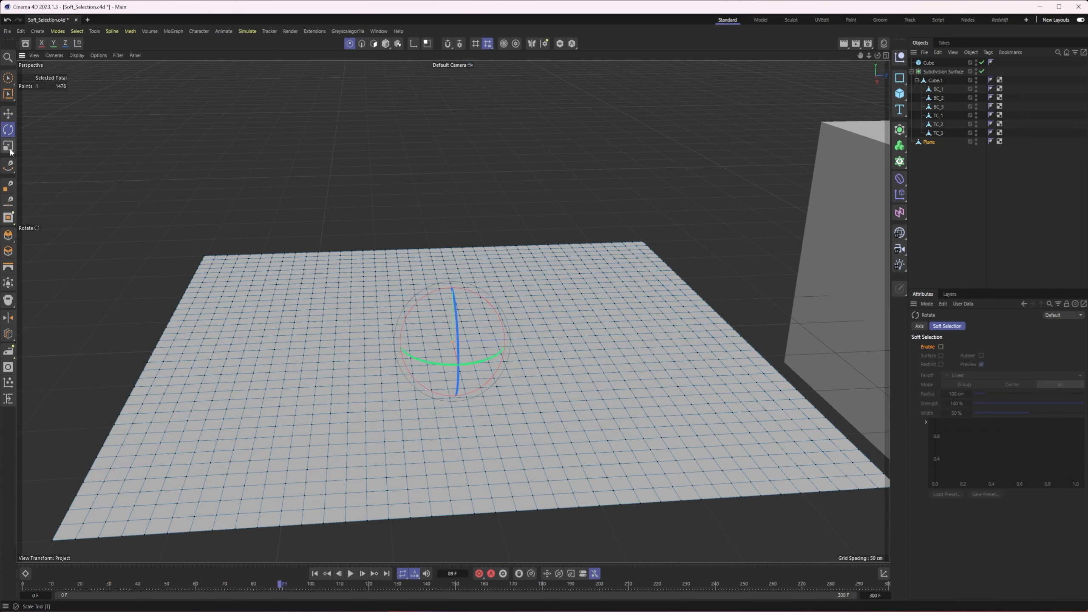
key(e)
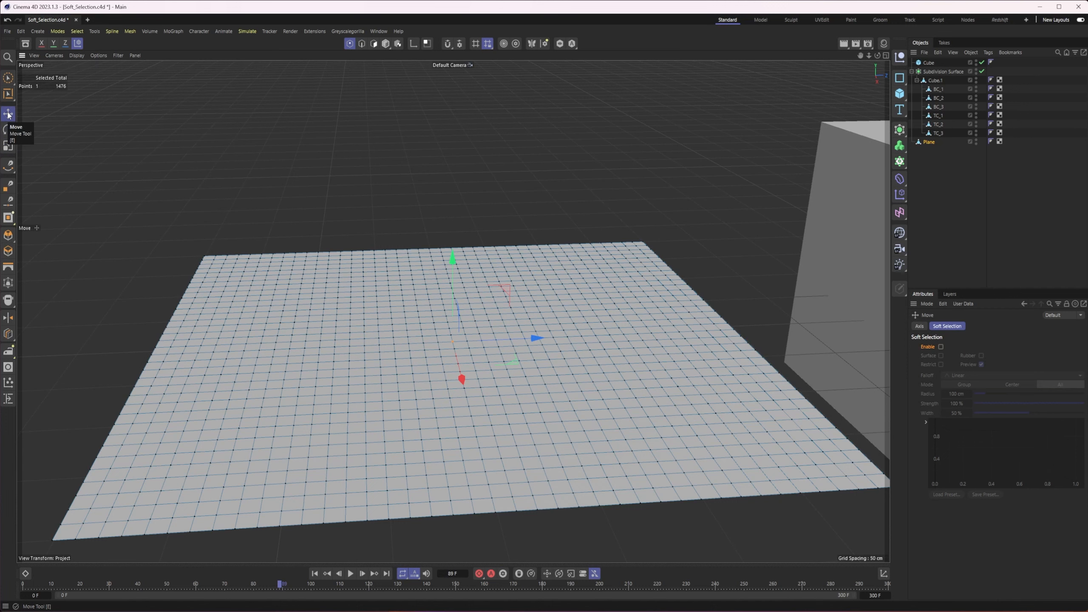
click(941, 347)
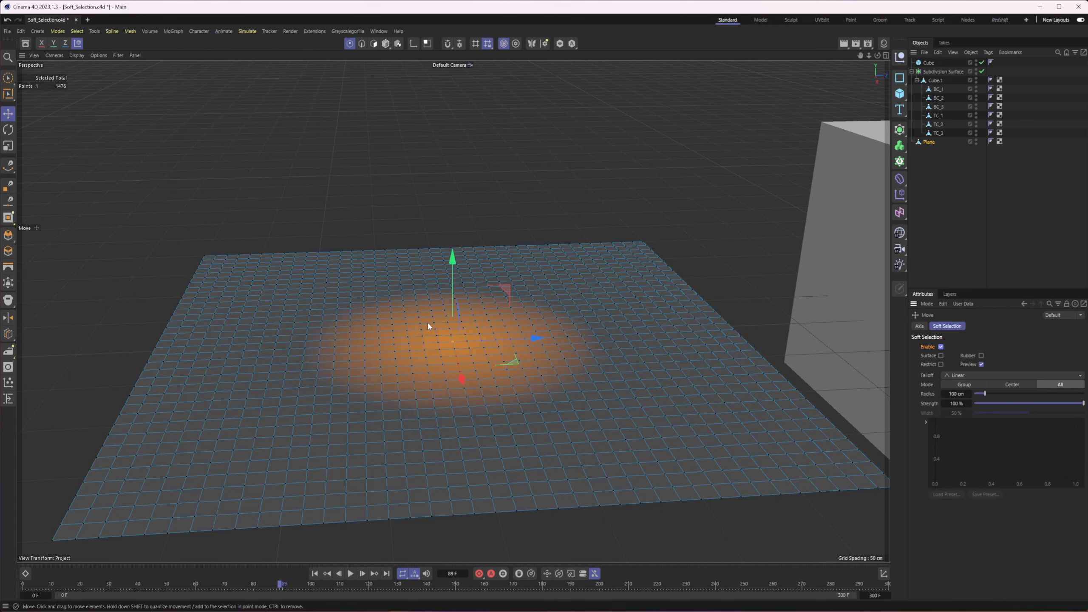
Raise the plane's selected centre point into a peak using Linear falloff, and undo the move
alt+drag(435, 331, 426, 335)
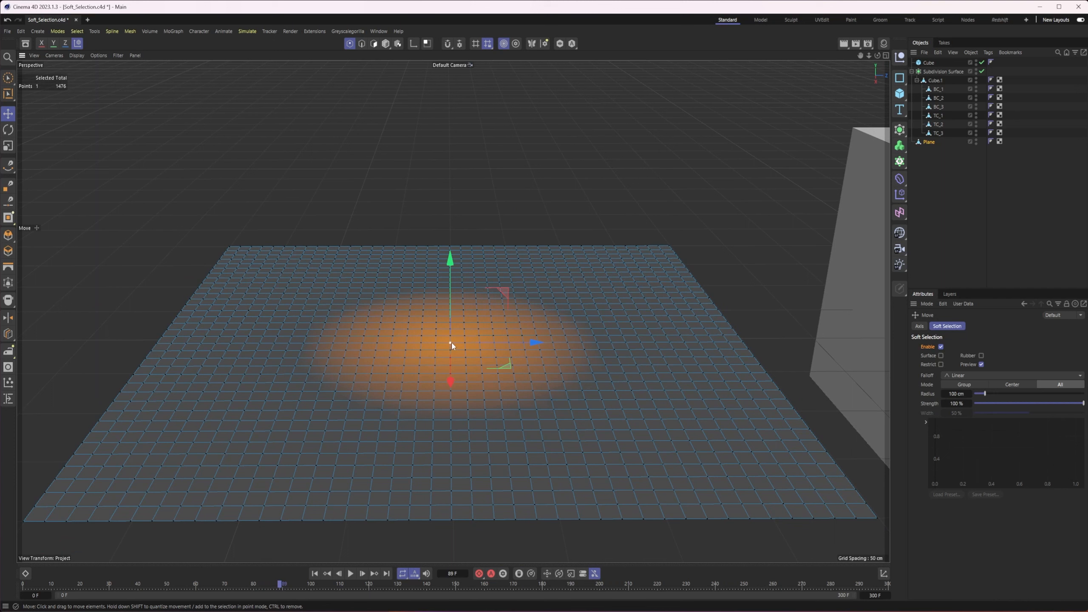
alt+drag(478, 359, 469, 342)
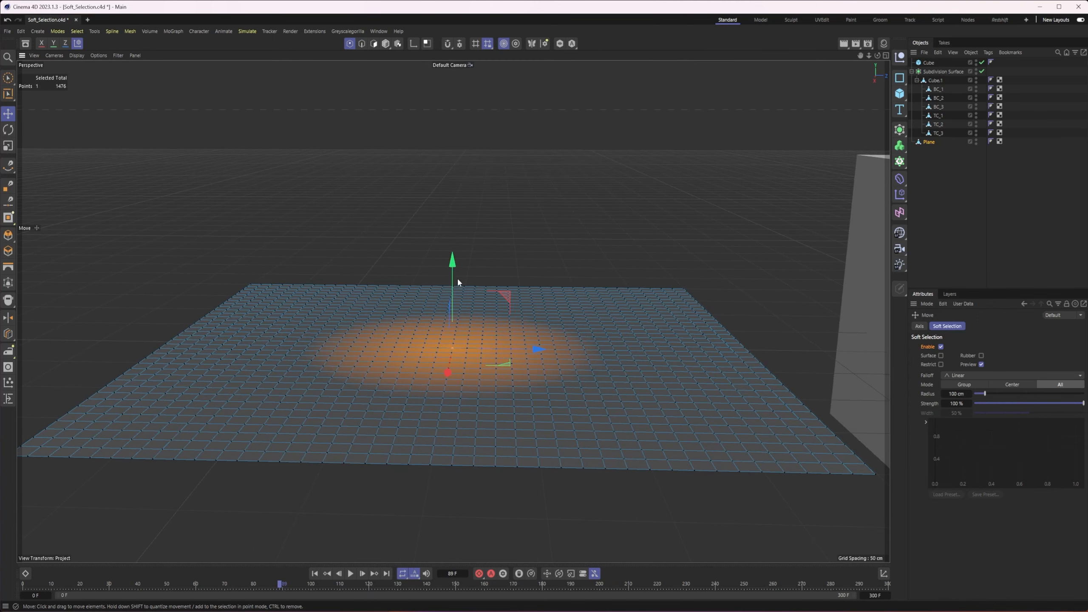
drag(454, 278, 463, 219)
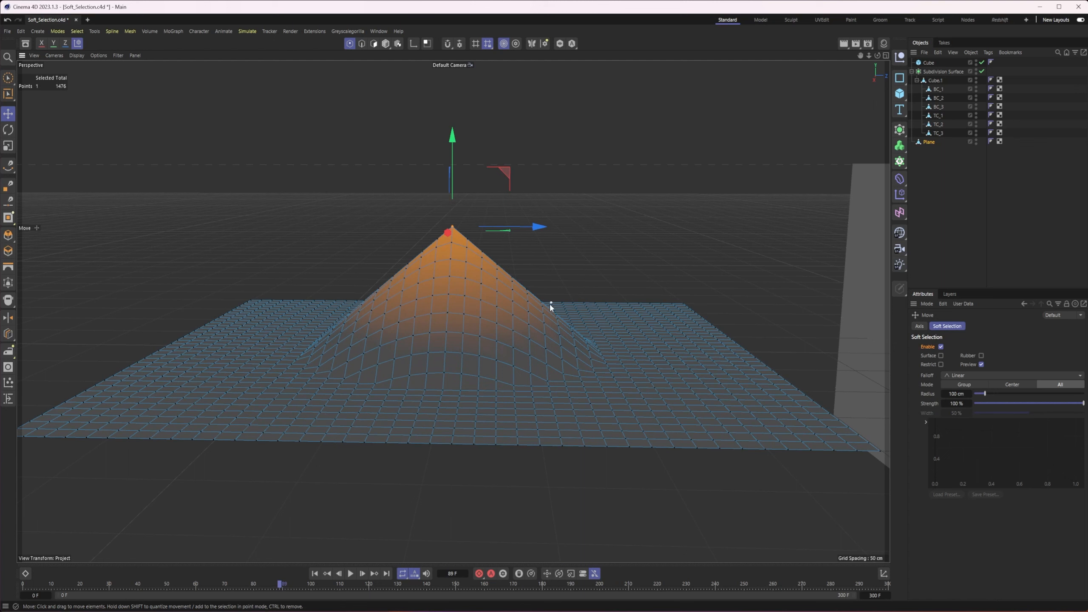
key(ctrl+z)
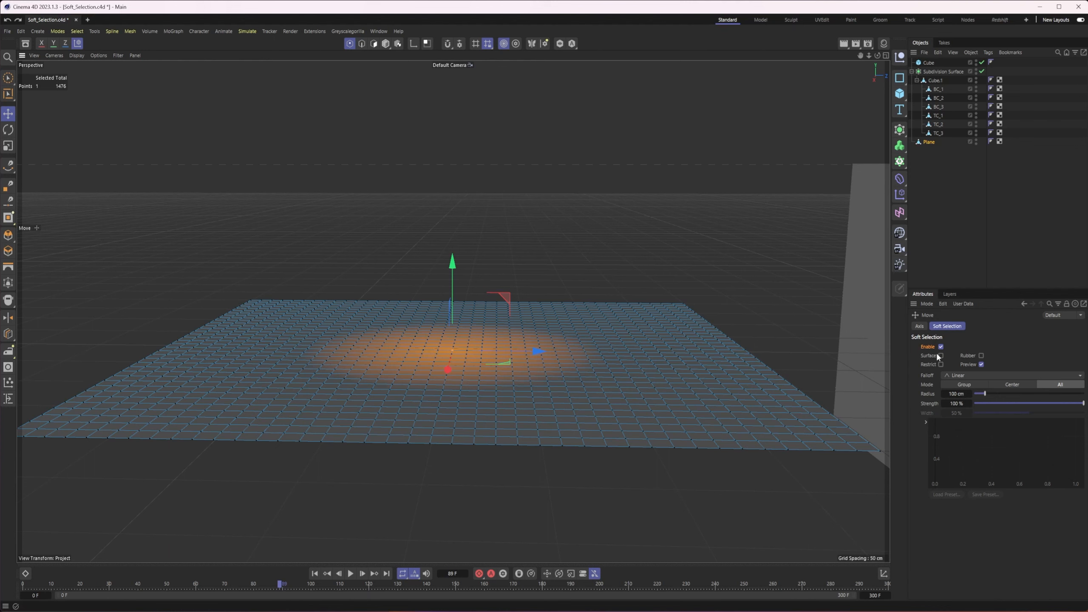
Enable the Surface option, try raising the plane's centre point with it, and undo the move
alt+drag(566, 389, 579, 355)
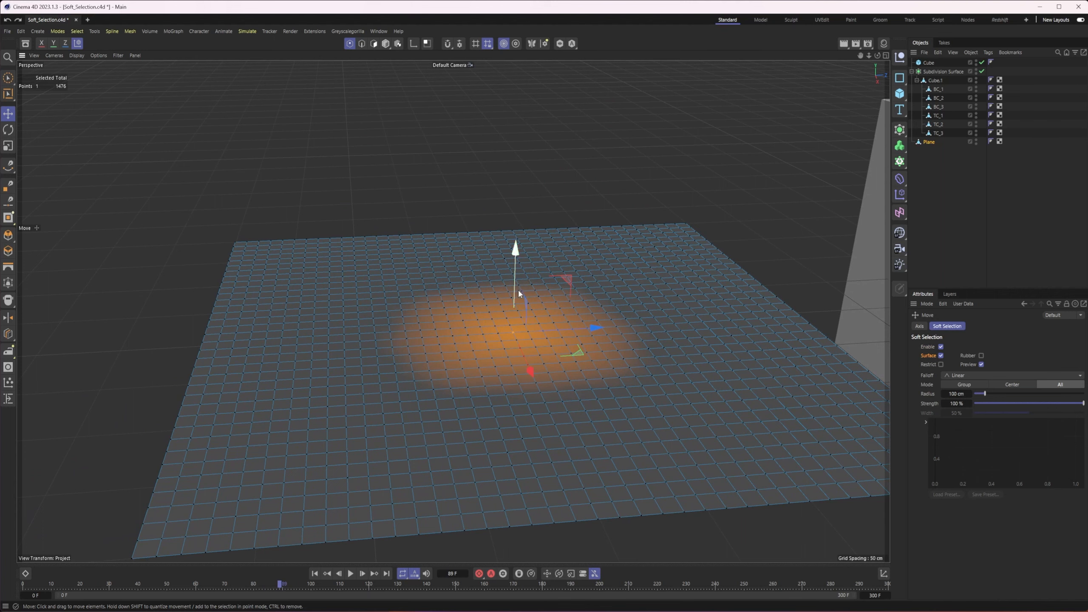
alt+middle_drag(496, 326, 501, 317)
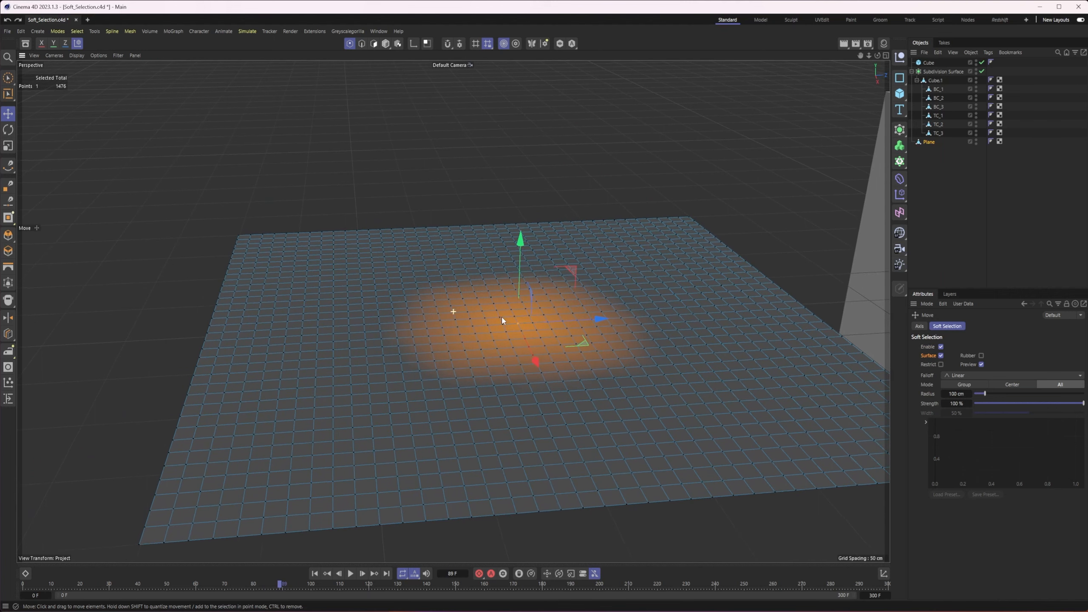
alt+right_drag(502, 316, 546, 320)
alt+middle_drag(546, 319, 480, 326)
alt+right_drag(388, 326, 556, 359)
alt+middle_drag(540, 336, 526, 322)
alt+drag(525, 322, 511, 328)
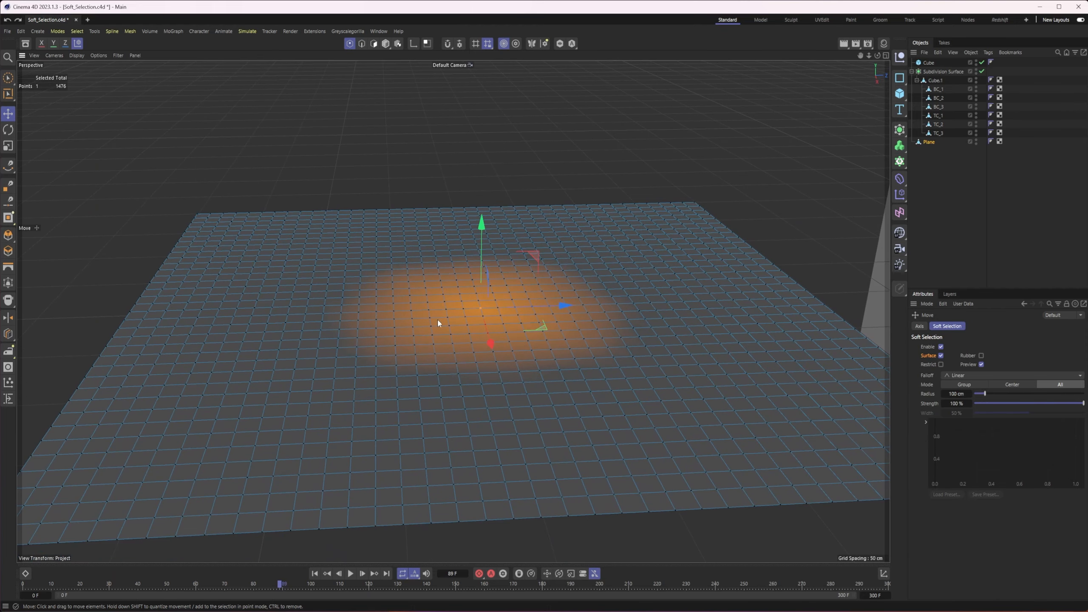
alt+drag(439, 322, 461, 316)
drag(472, 233, 484, 137)
key(ctrl+z)
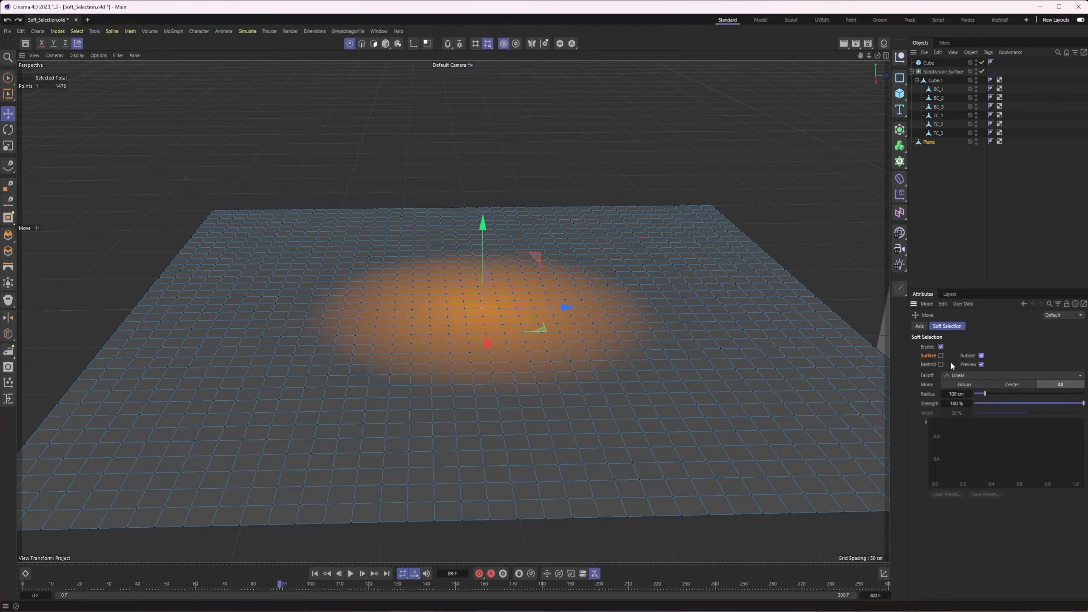
With Surface off and Rubber on, move the plane's centre point up and down, and undo the moves
alt+drag(542, 328, 549, 329)
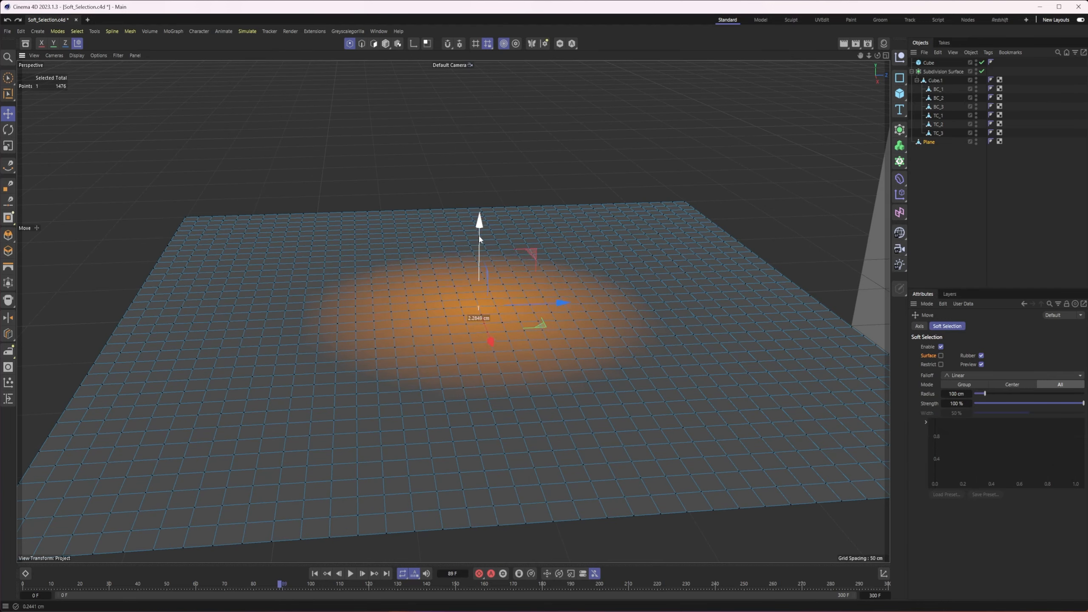
drag(479, 235, 551, 241)
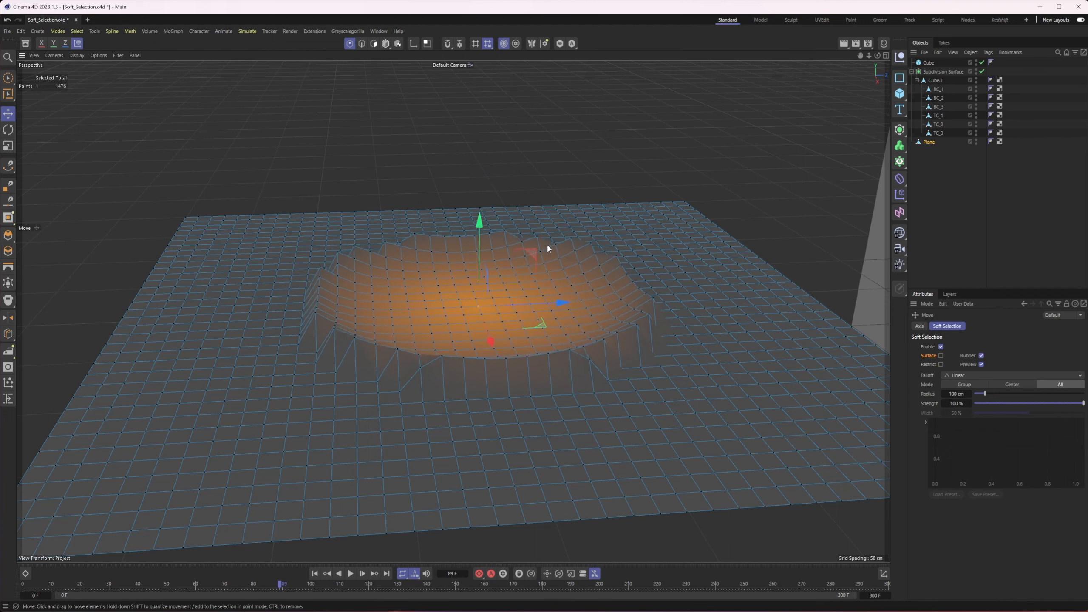
alt+middle_drag(503, 296, 567, 304)
alt+drag(566, 304, 545, 302)
drag(539, 253, 554, 276)
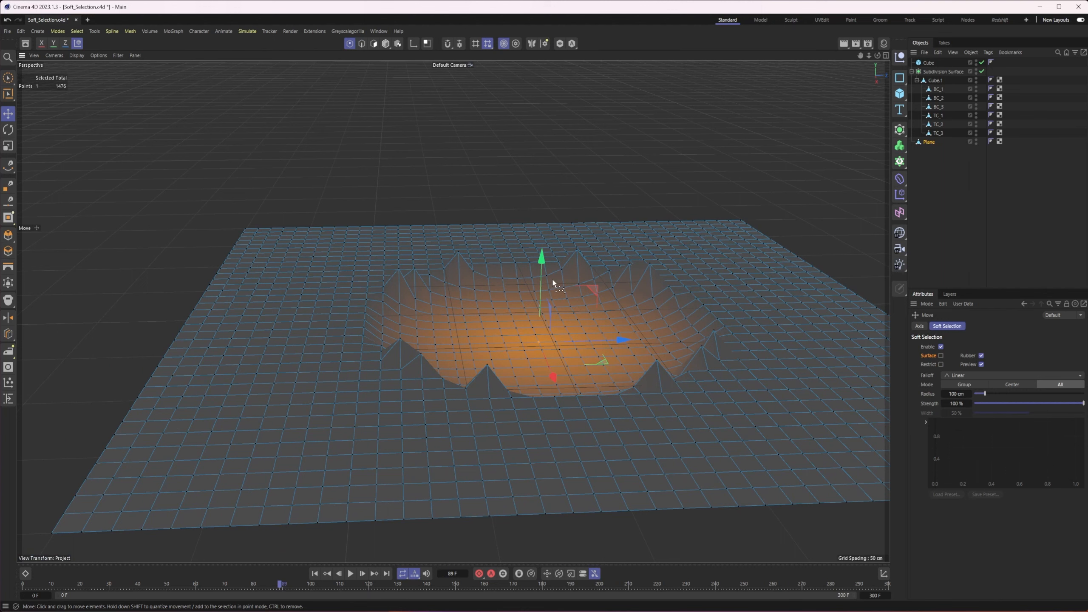
key(ctrl+z)
key(ctrl+z)
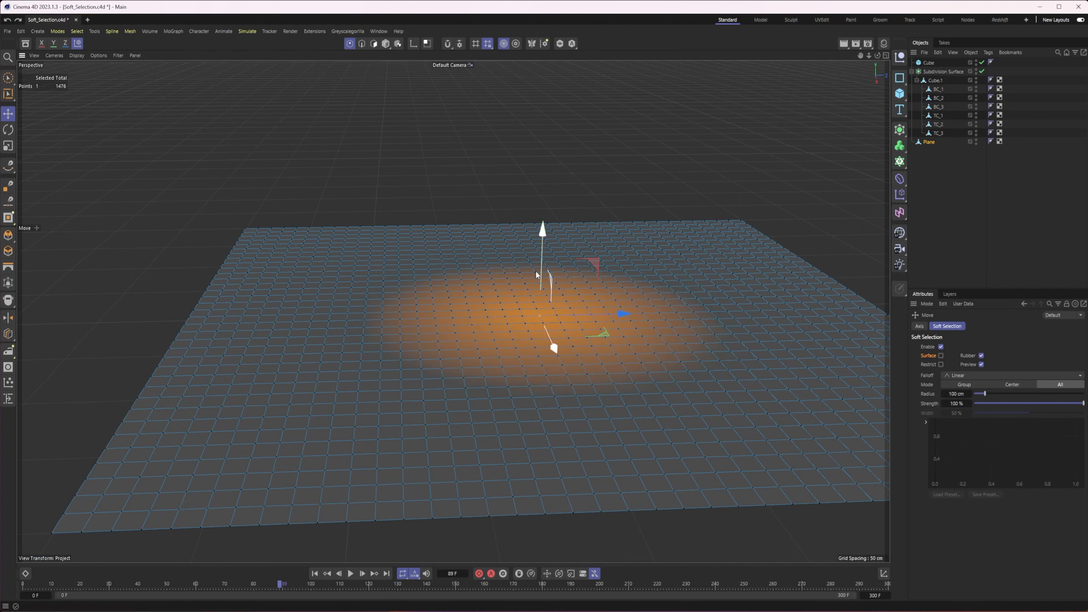
Raise the centre point again with Rubber on to form a broad mound, and undo it
mouse_move(541, 260)
mouse_down()
mouse_move(542, 207)
mouse_move(541, 246)
mouse_move(540, 213)
mouse_move(526, 256)
mouse_up()
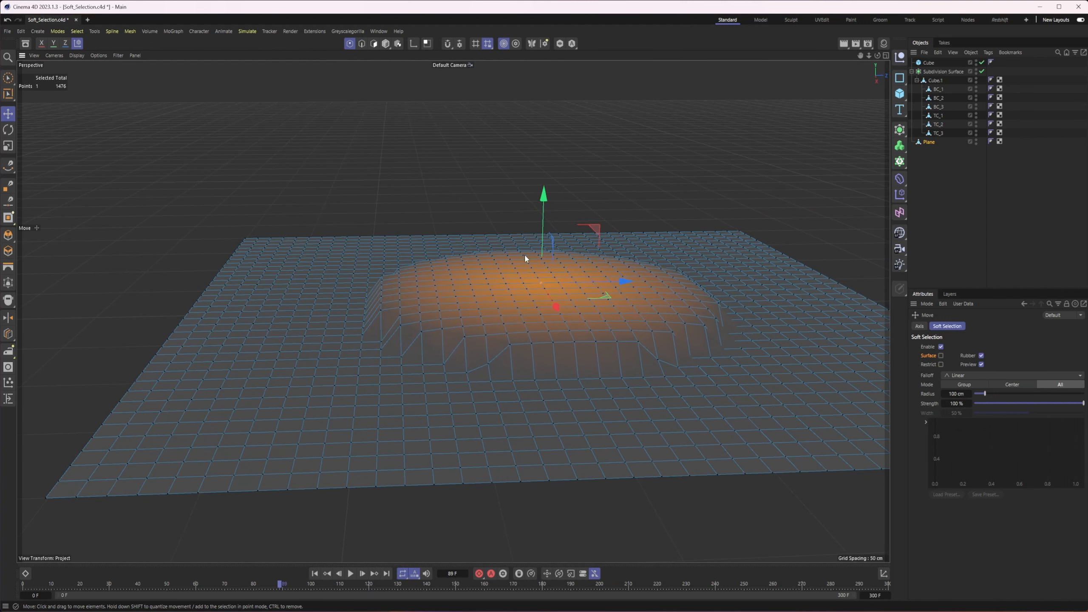
alt+drag(564, 291, 587, 337)
key(ctrl+z)
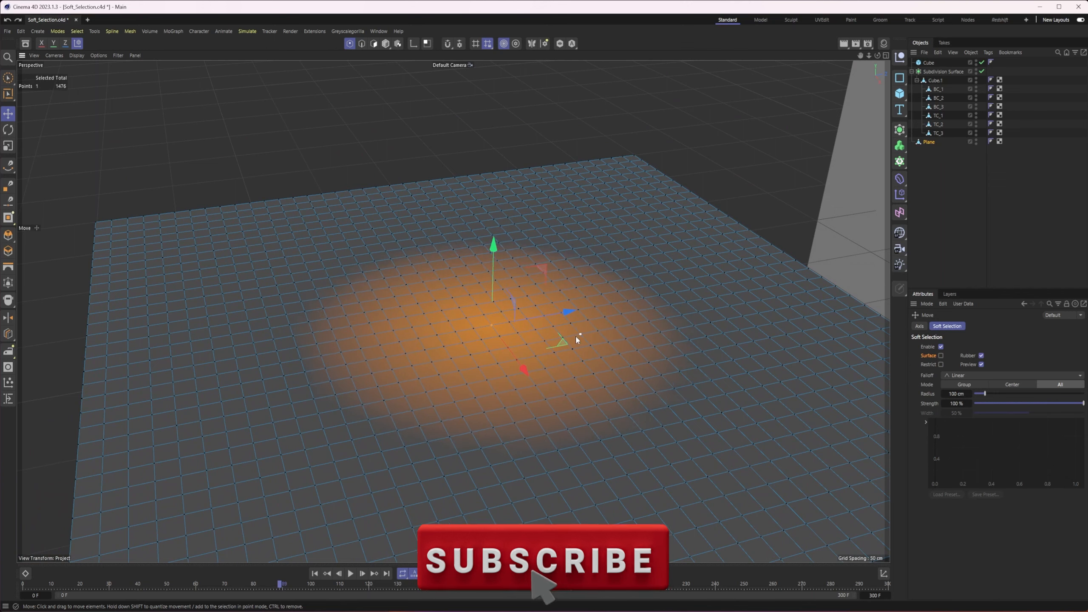
Select a point nearer the plane's far-left corner, raise it with Rubber on, and undo the move
click(355, 256)
drag(348, 191, 355, 173)
alt+drag(427, 288, 380, 236)
key(ctrl+z)
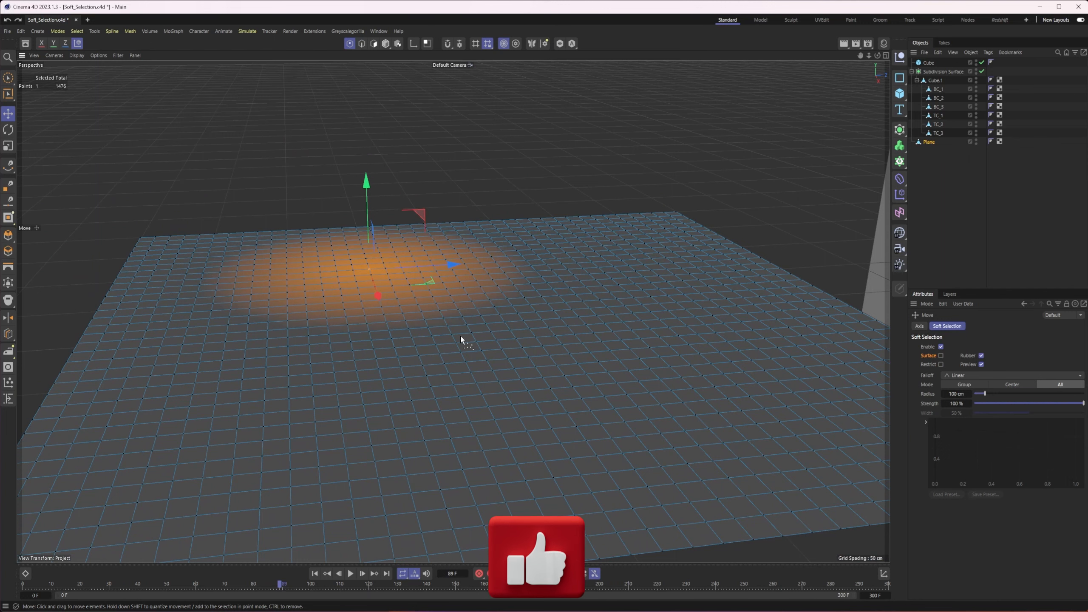
Select a point near the middle of the plane and turn off Rubber for the soft selection
click(487, 324)
click(982, 356)
alt+drag(516, 364, 487, 345)
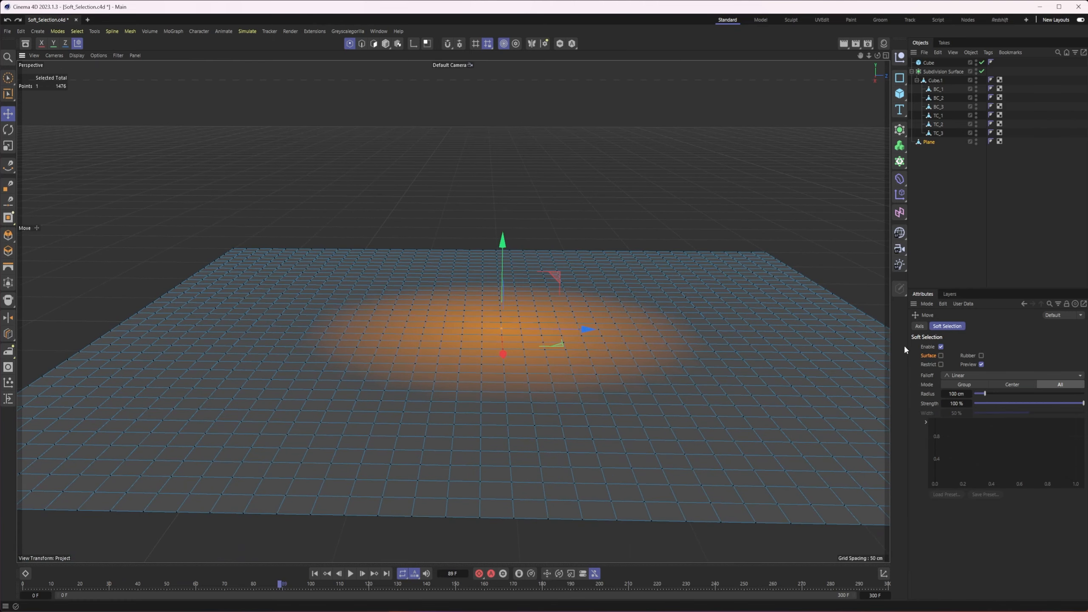
Raise the selected middle point into a tall cone with Linear falloff and Rubber off, and undo it
drag(502, 241, 504, 110)
click(950, 376)
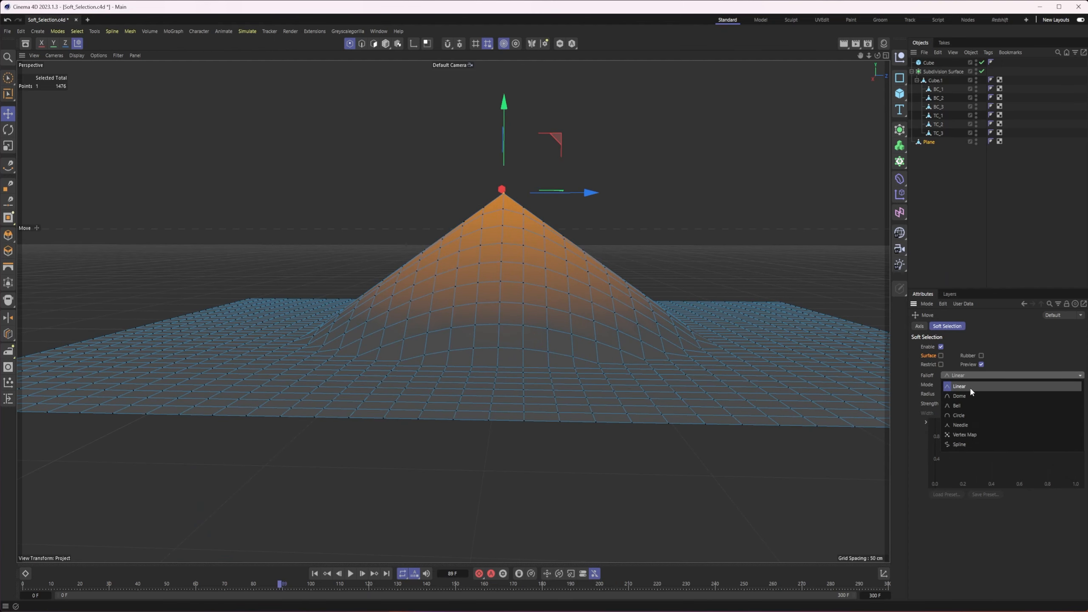
click(1018, 344)
key(ctrl+z)
Set the falloff to Circle, raise the middle point into a rounded dome, and undo the move
click(984, 376)
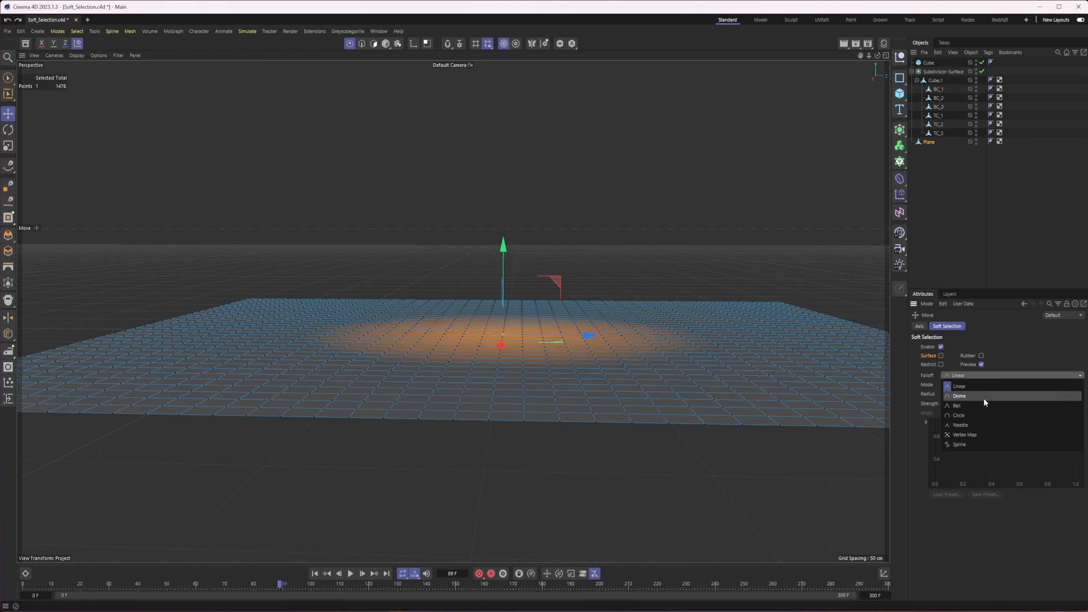
click(983, 416)
alt+drag(559, 362, 587, 403)
mouse_move(457, 220)
mouse_down()
mouse_move(457, 120)
mouse_move(469, 246)
mouse_move(454, 241)
mouse_up()
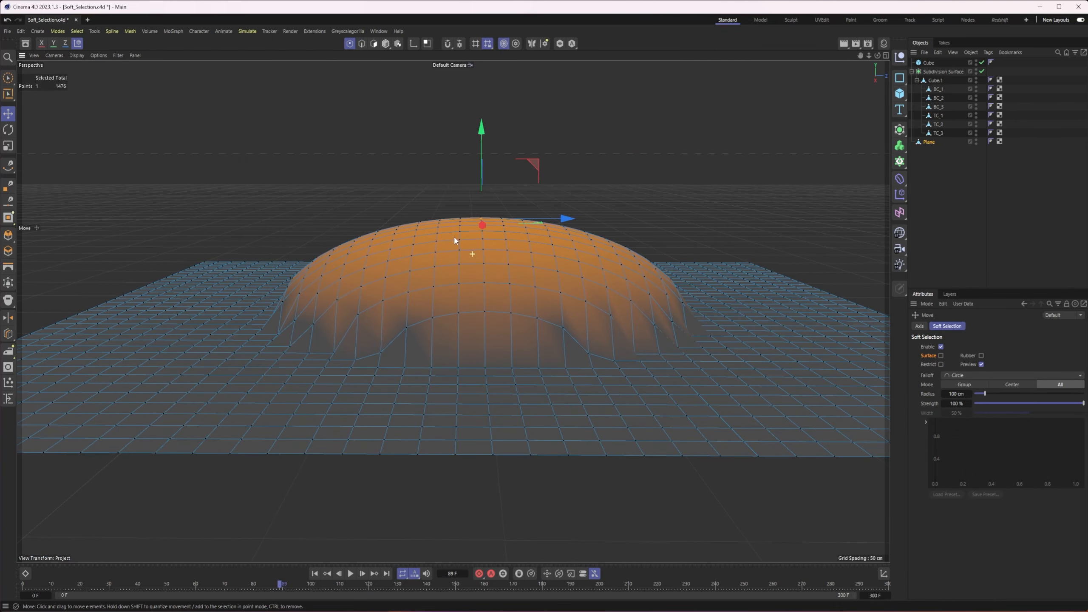
alt+drag(404, 323, 643, 381)
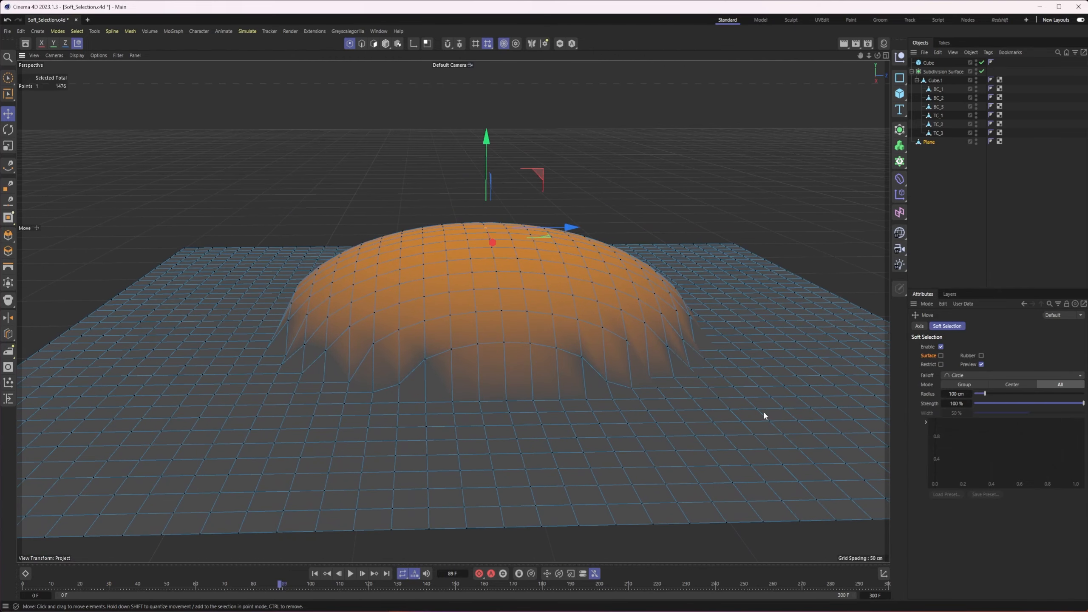
key(ctrl+z)
Set the falloff to Spline and reshape its curve to start at zero, rise smoothly and peak at about 0.6
click(969, 375)
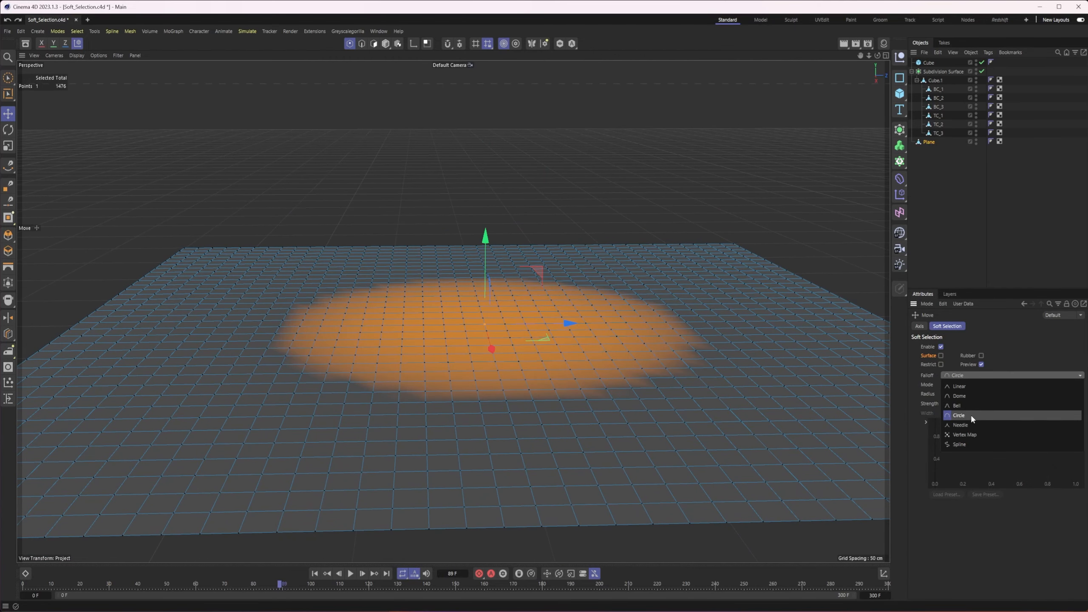
click(971, 443)
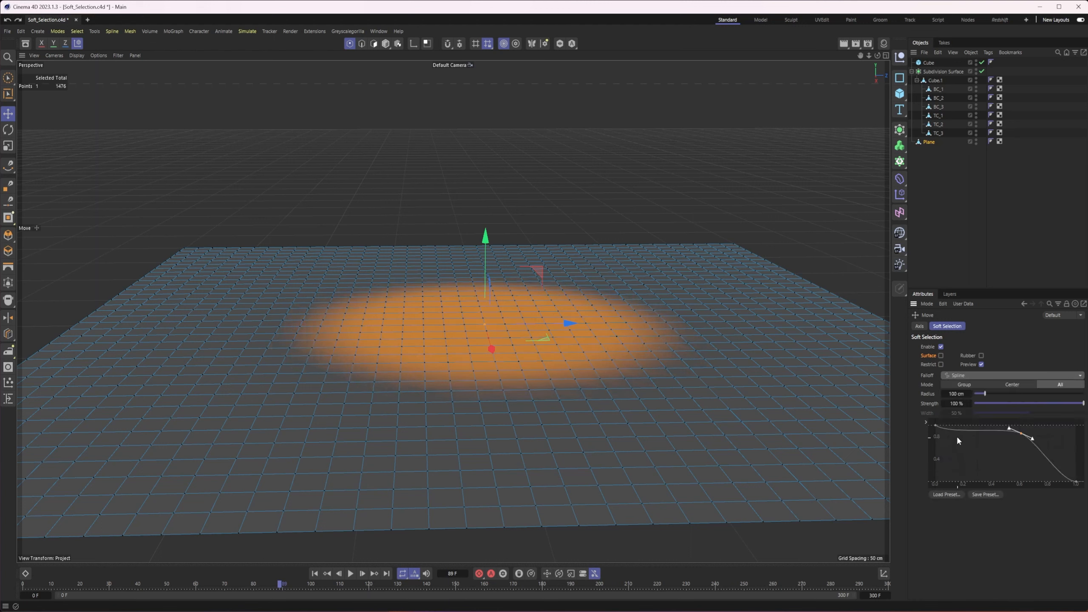
mouse_move(1020, 434)
mouse_down()
mouse_move(978, 467)
mouse_move(968, 448)
mouse_move(1022, 432)
mouse_up()
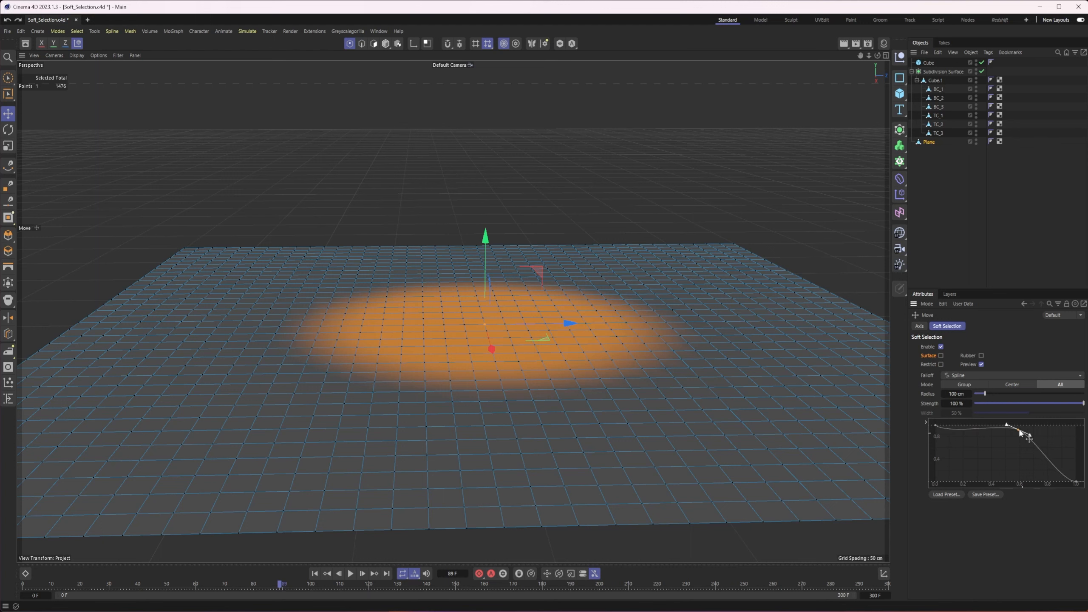
drag(936, 426, 946, 457)
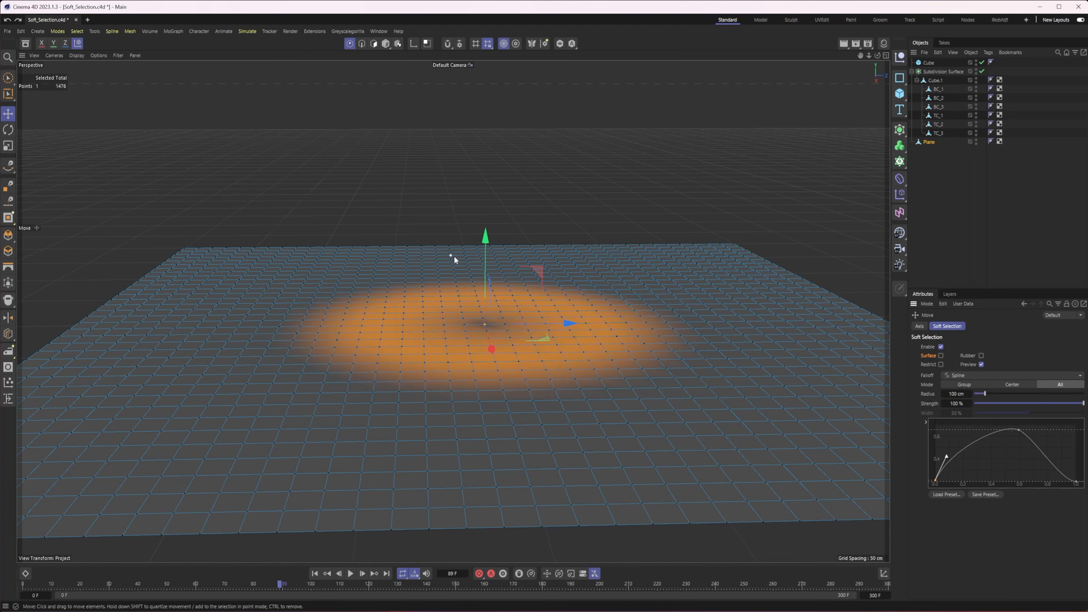
drag(947, 457, 965, 471)
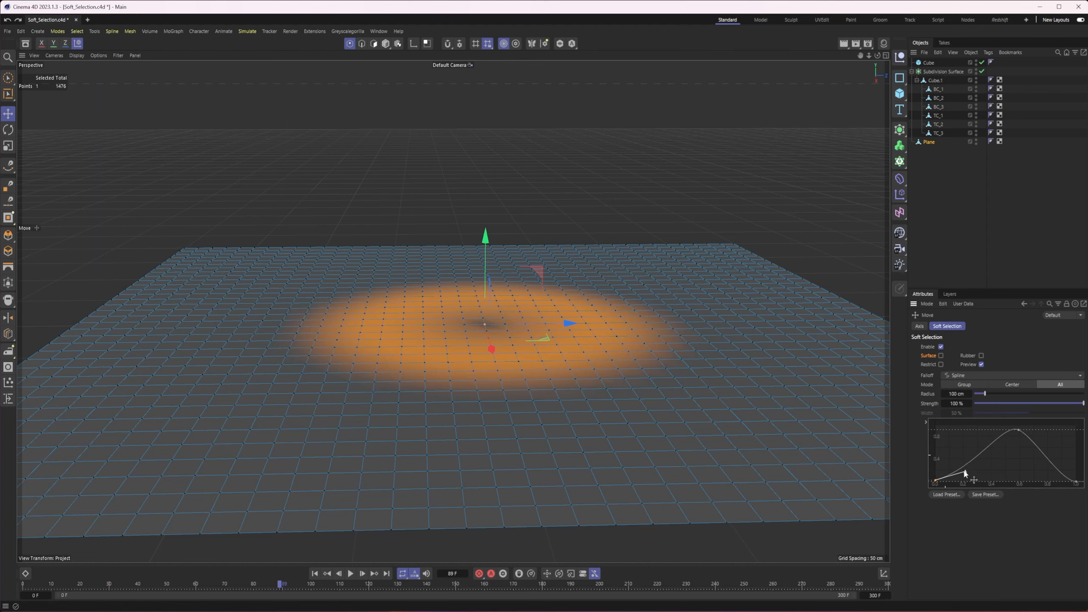
Raise the spline-weighted selection into a ring with a hollow centre, and undo the move
drag(489, 251, 494, 204)
alt+drag(480, 271, 505, 304)
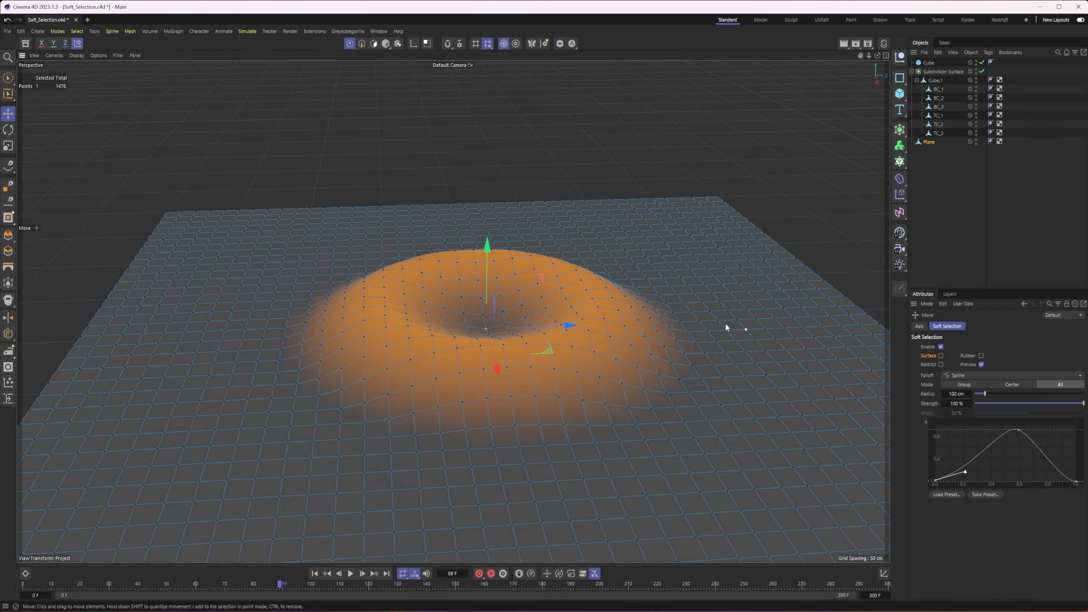
mouse_move(505, 370)
alt+mouse_down()
mouse_move(515, 382)
mouse_move(503, 374)
alt+mouse_up()
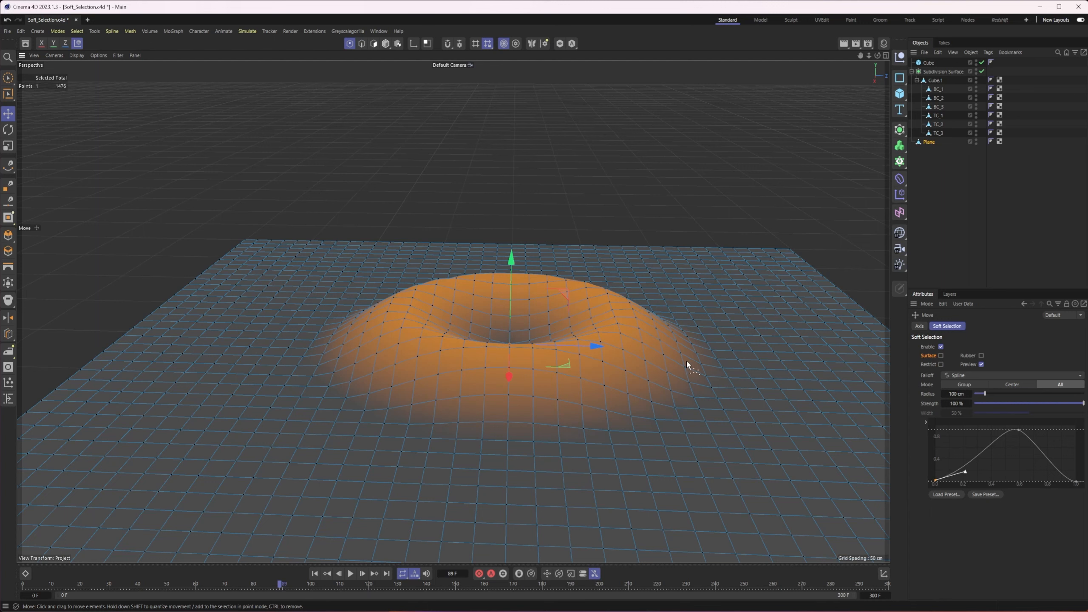
key(ctrl+z)
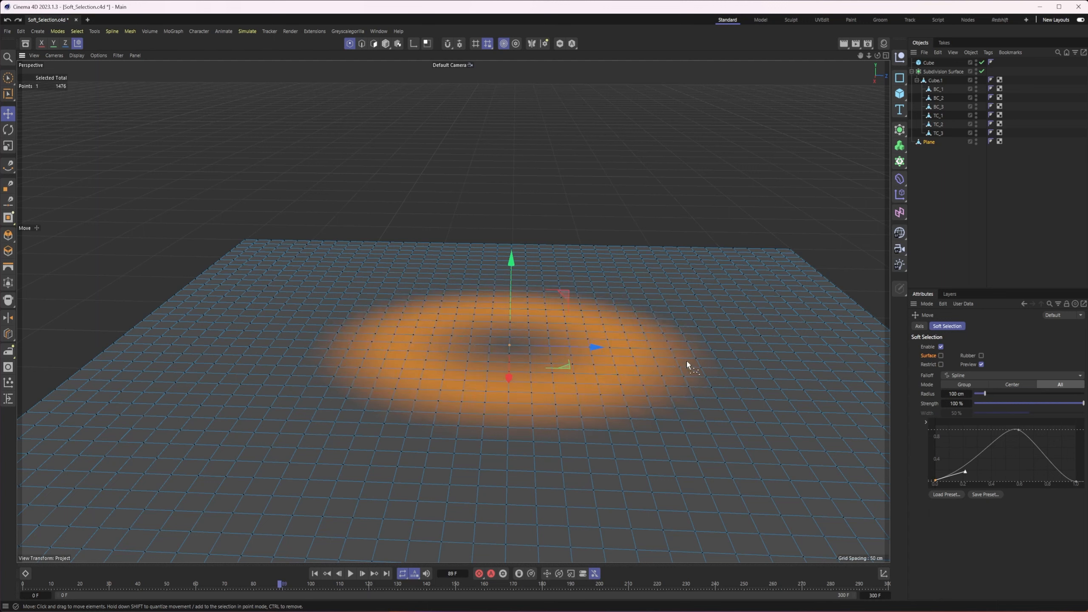
Brush-select two separate patches of points, one near the plane's far-left corner and one near its near-right corner
alt+middle_drag(712, 370, 662, 346)
click(924, 386)
alt+drag(578, 347, 522, 361)
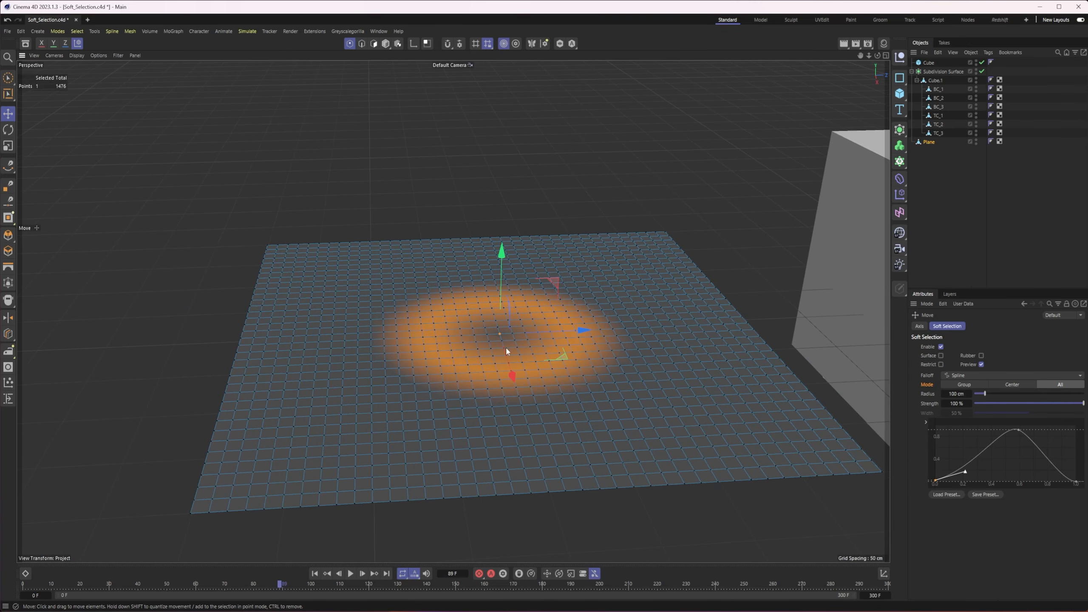
click(8, 78)
scroll(300, 244, up, 1)
mouse_move(348, 289)
mouse_down()
mouse_move(345, 299)
mouse_move(330, 279)
mouse_move(311, 301)
mouse_move(325, 293)
mouse_move(341, 316)
mouse_up()
mouse_move(664, 401)
shift+mouse_down()
mouse_move(647, 439)
mouse_move(665, 438)
mouse_move(637, 443)
mouse_move(637, 433)
shift+mouse_up()
key(s)
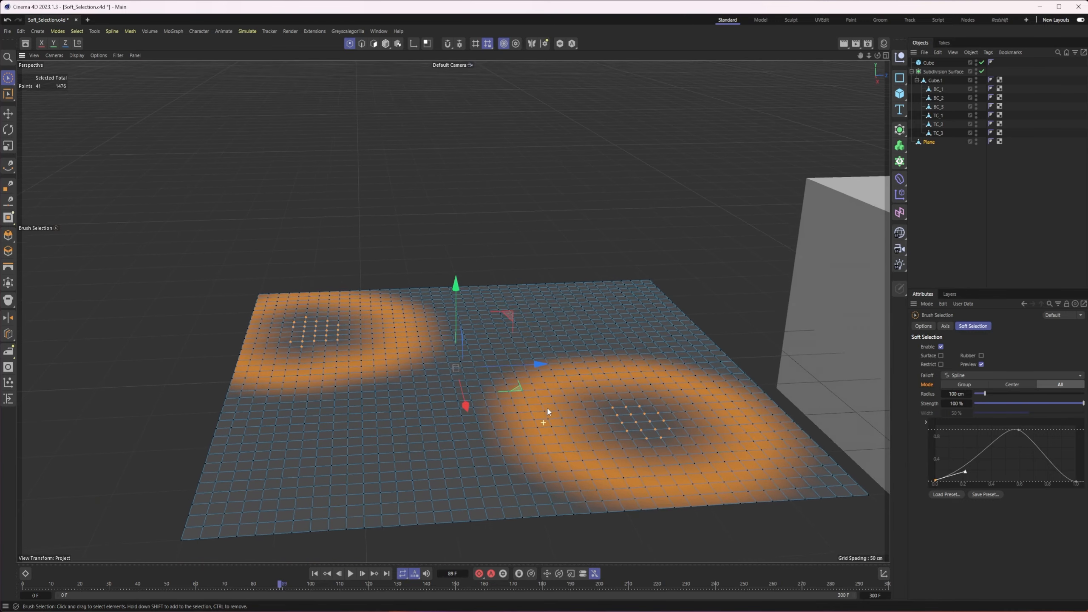
Set the soft selection mode to Group, try raising both point patches, and undo the move
click(969, 385)
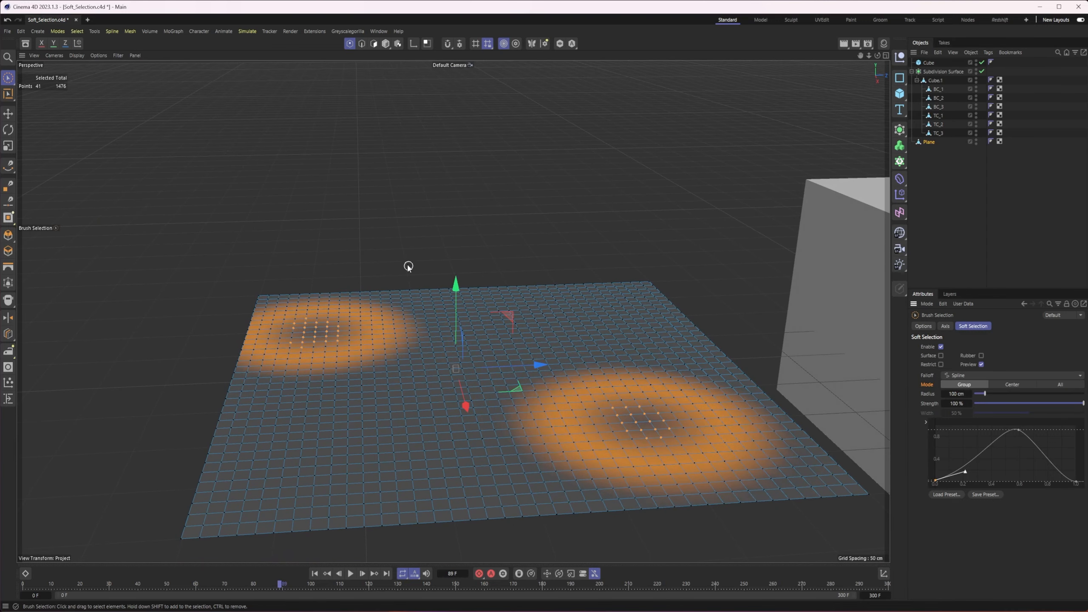
drag(454, 288, 449, 254)
key(ctrl+z)
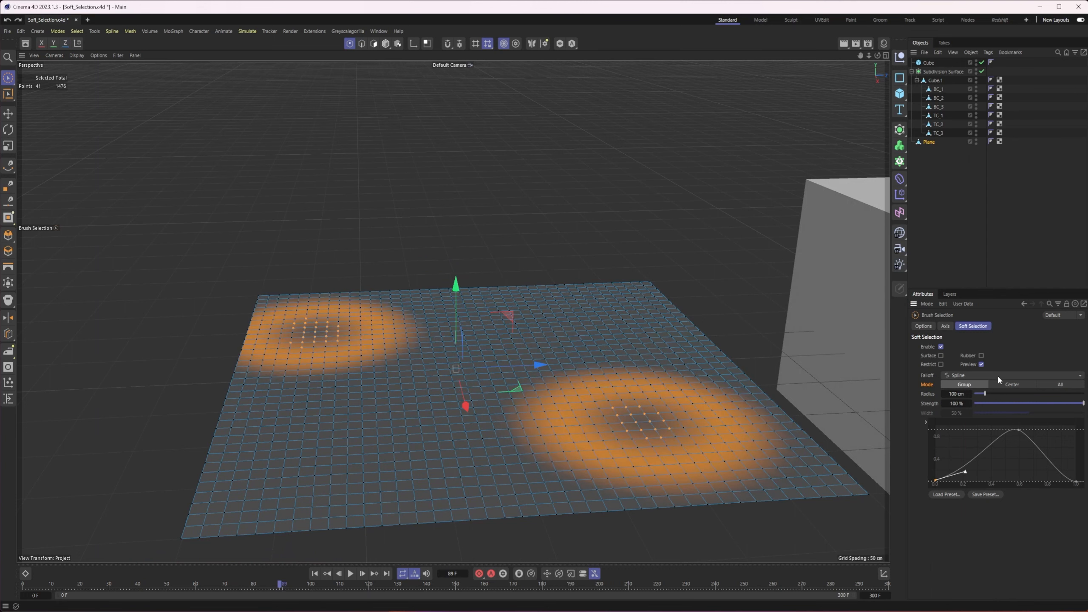
Set the soft selection mode to Center and raise the plane's area between the two selected point patches
click(1009, 386)
mouse_move(455, 299)
mouse_down()
mouse_move(454, 236)
mouse_move(457, 287)
mouse_move(462, 278)
mouse_up()
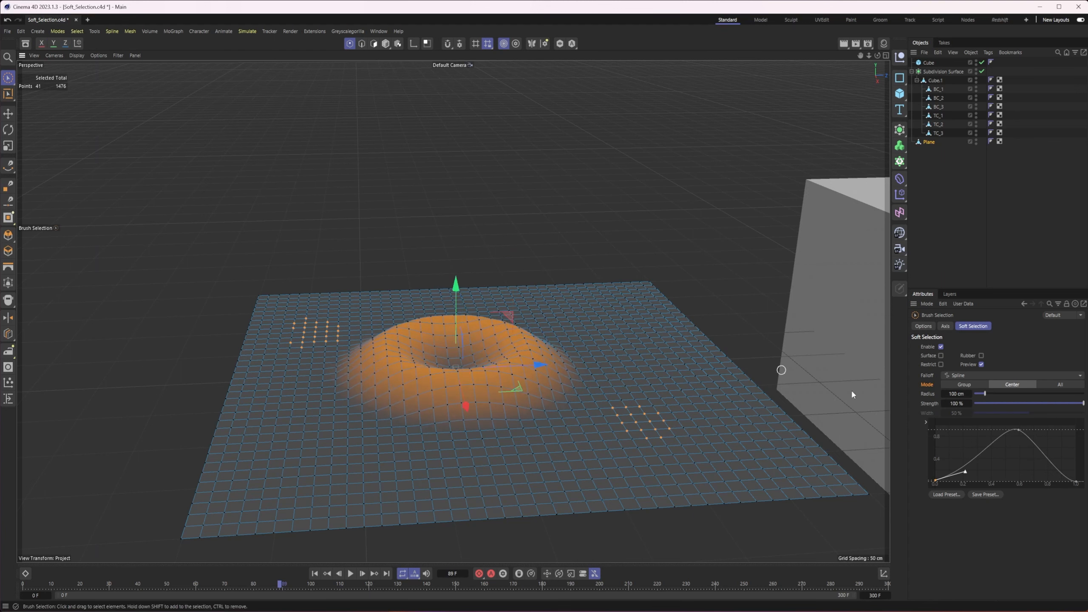
Compare the Group and Center modes, set the mode to All, raise both patches, and undo back to the single central point
click(964, 384)
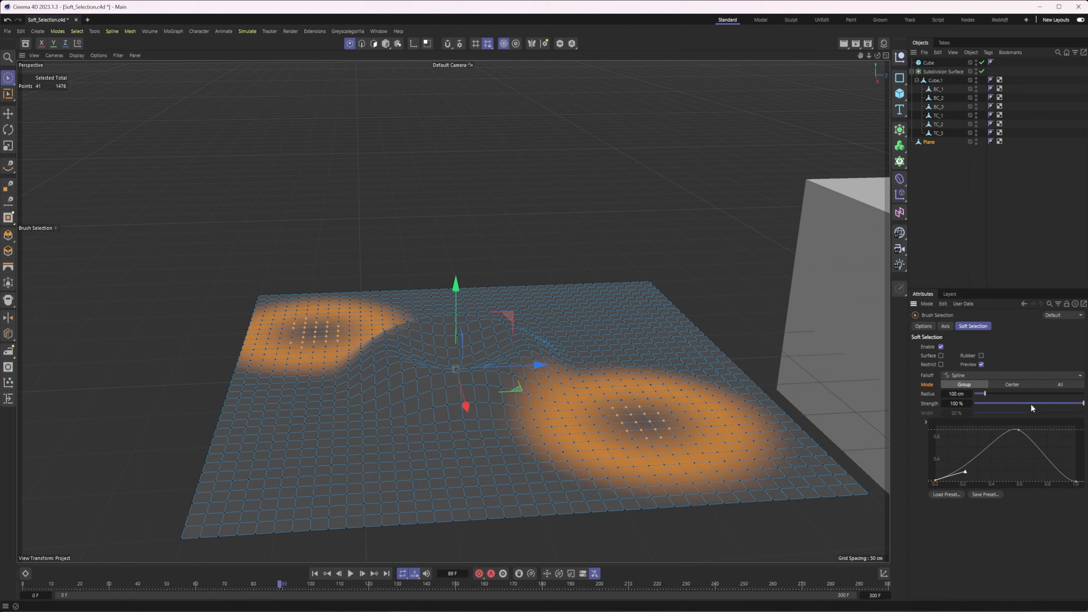
click(1013, 385)
click(1045, 385)
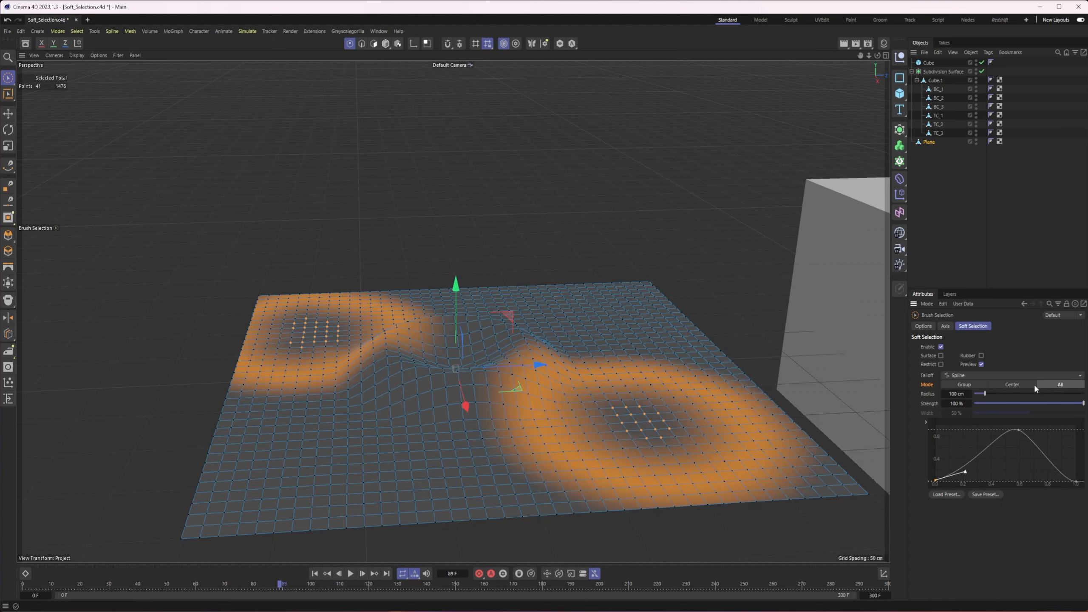
mouse_move(448, 299)
mouse_down()
mouse_move(457, 275)
mouse_move(447, 309)
mouse_move(449, 296)
mouse_up()
key(ctrl+z)
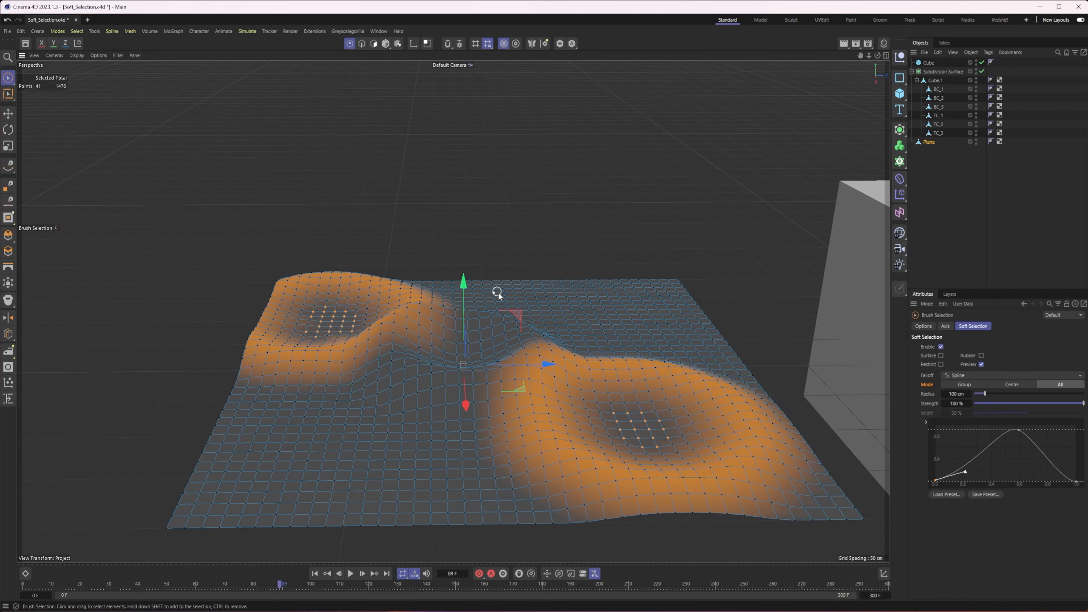
key(ctrl+z)
key(ctrl+z)
key(ctrl+z)
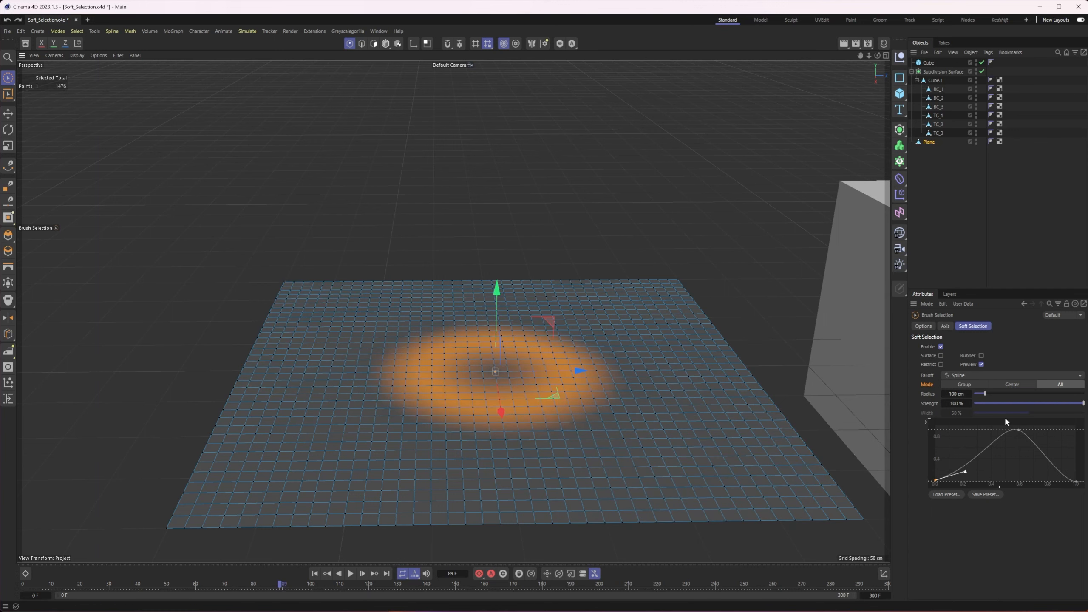
Try a soft selection radius of 168 cm, reduce it to 37 cm, and try raising the plane's central point
mouse_move(985, 393)
mouse_down()
mouse_move(1011, 394)
mouse_move(993, 395)
mouse_up()
alt+drag(461, 432, 416, 383)
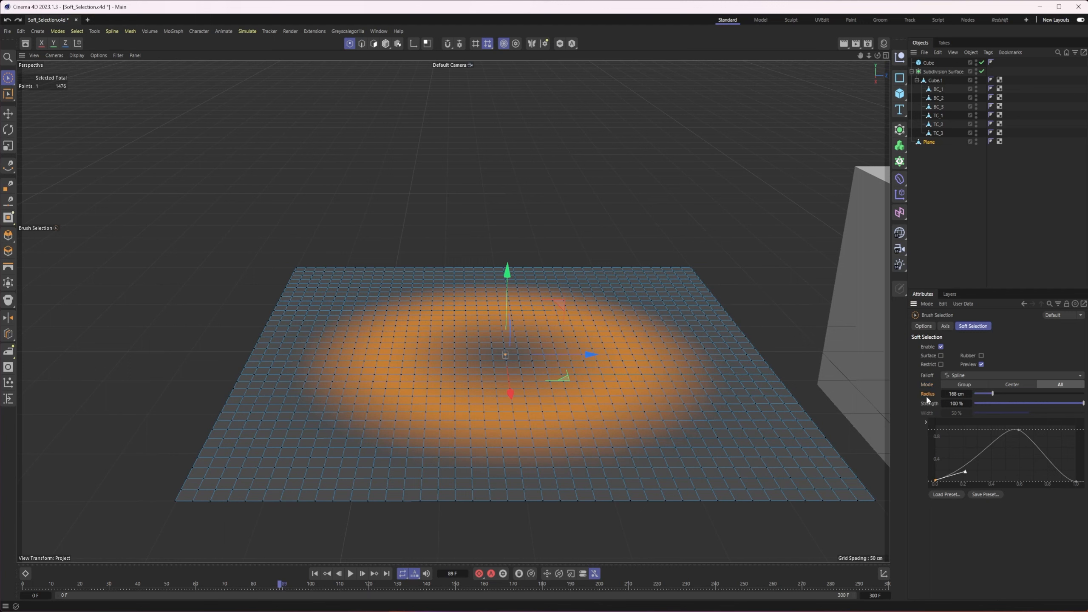
drag(989, 394, 980, 393)
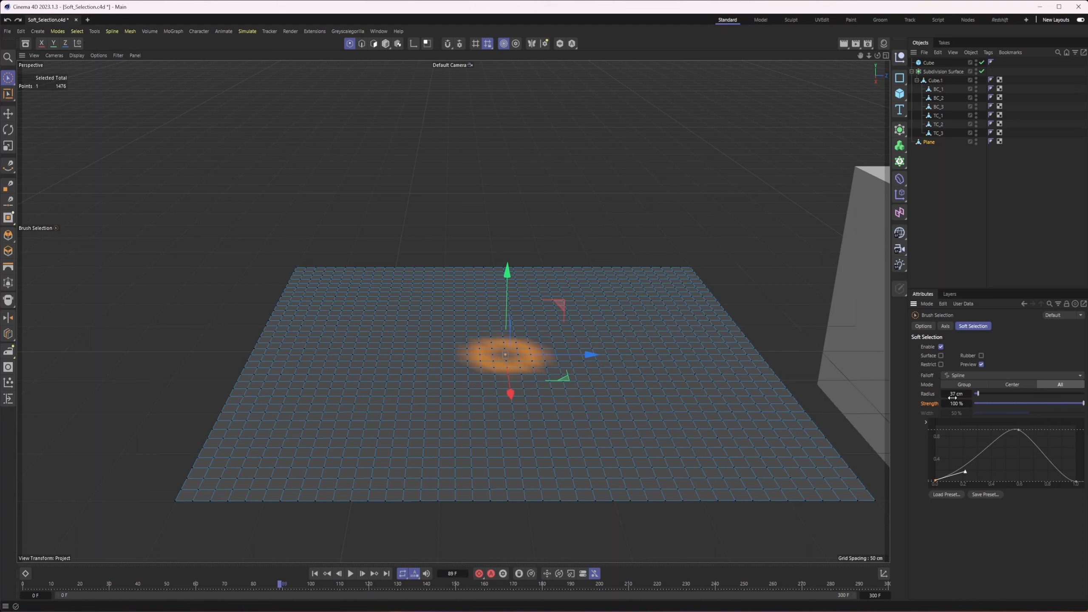
drag(508, 278, 510, 272)
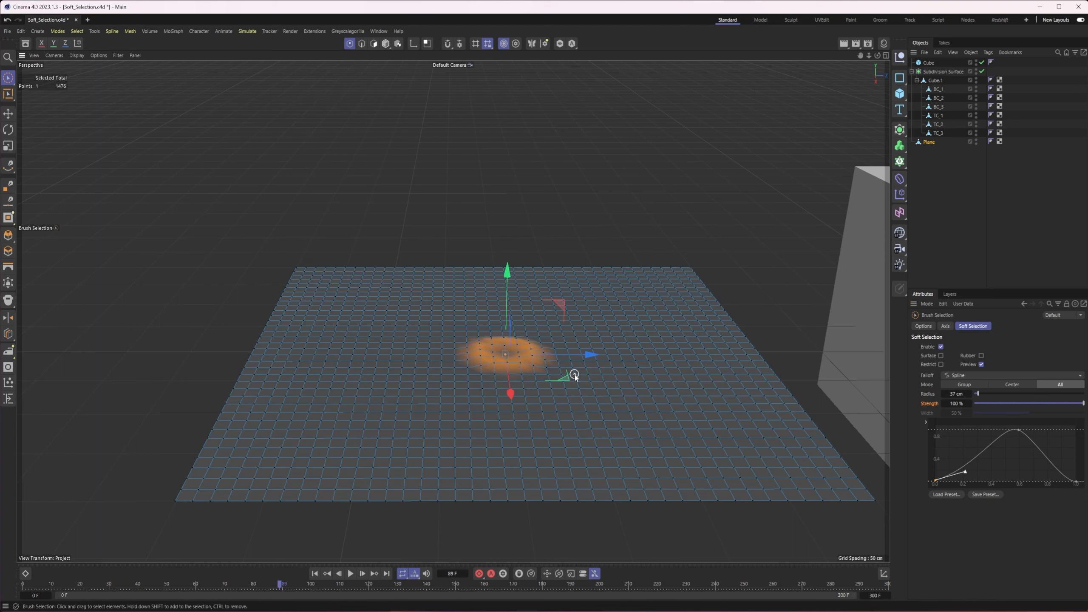
Switch from point editing to Model mode and select the cube beside the plane
alt+middle_drag(578, 376, 534, 404)
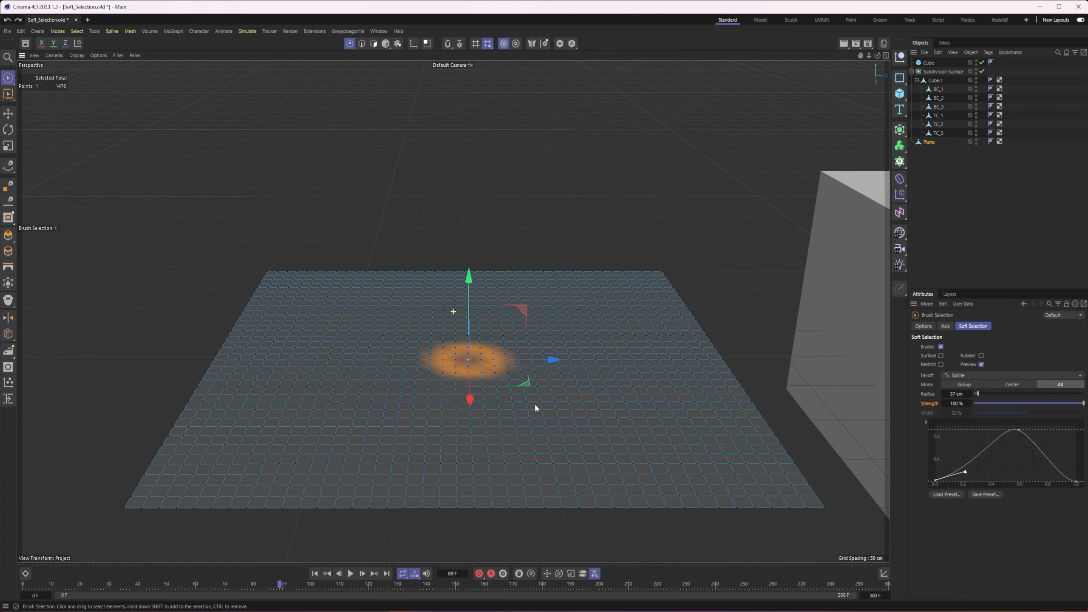
mouse_move(535, 405)
alt+mouse_down()
mouse_move(516, 398)
mouse_move(531, 408)
alt+mouse_up()
alt+middle_drag(709, 354, 395, 260)
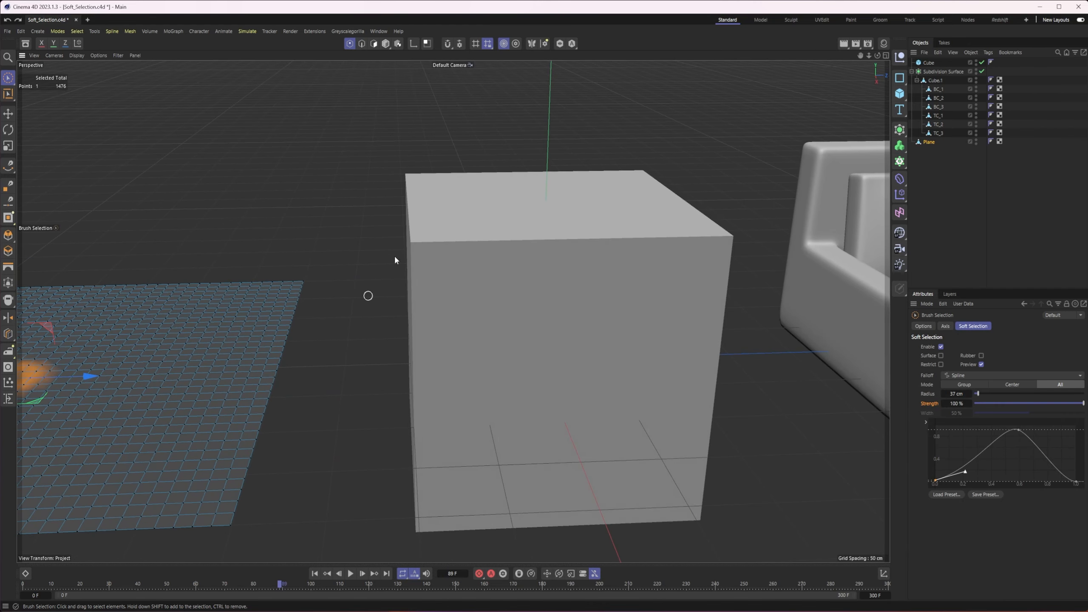
click(386, 44)
click(505, 272)
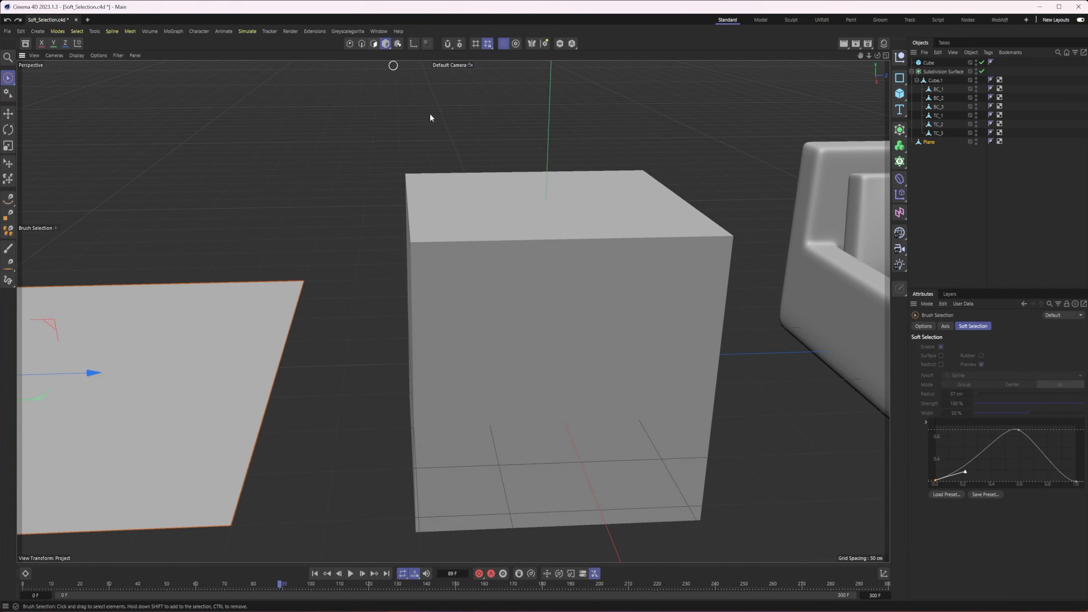
alt+drag(505, 273, 522, 283)
alt+right_drag(523, 282, 491, 304)
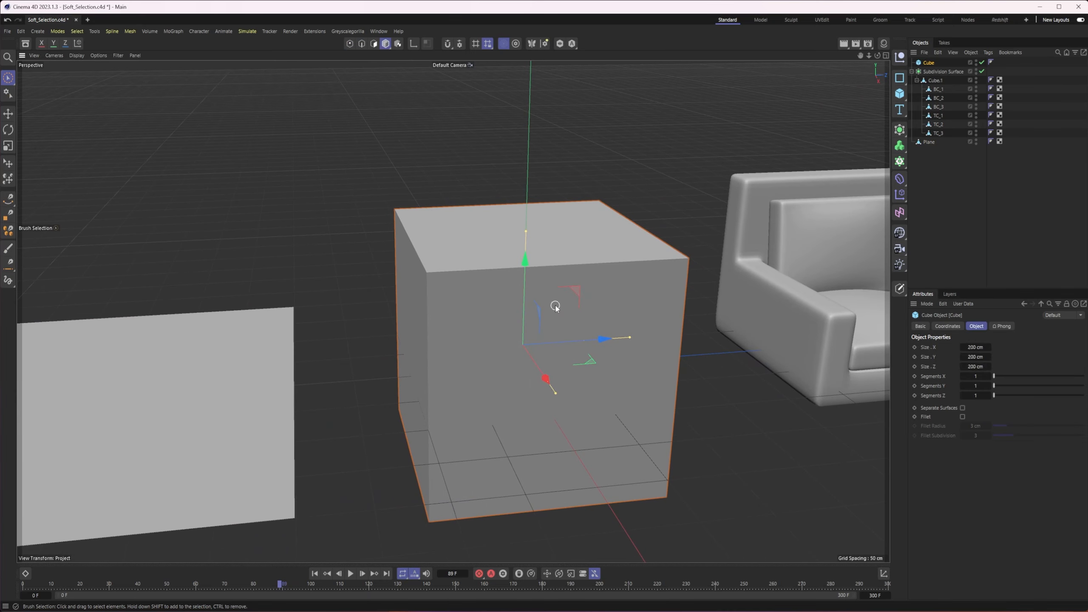
alt+middle_drag(554, 300, 583, 306)
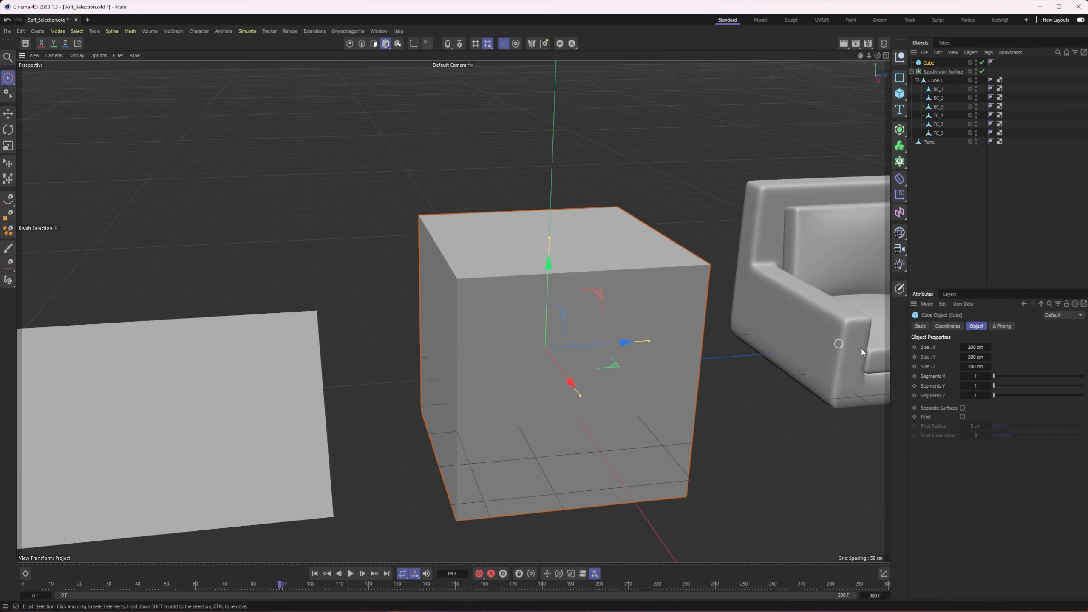
Enable the cube's fillet with a 10 cm radius and set the viewport shading to Gouraud Shading (Lines)
click(962, 416)
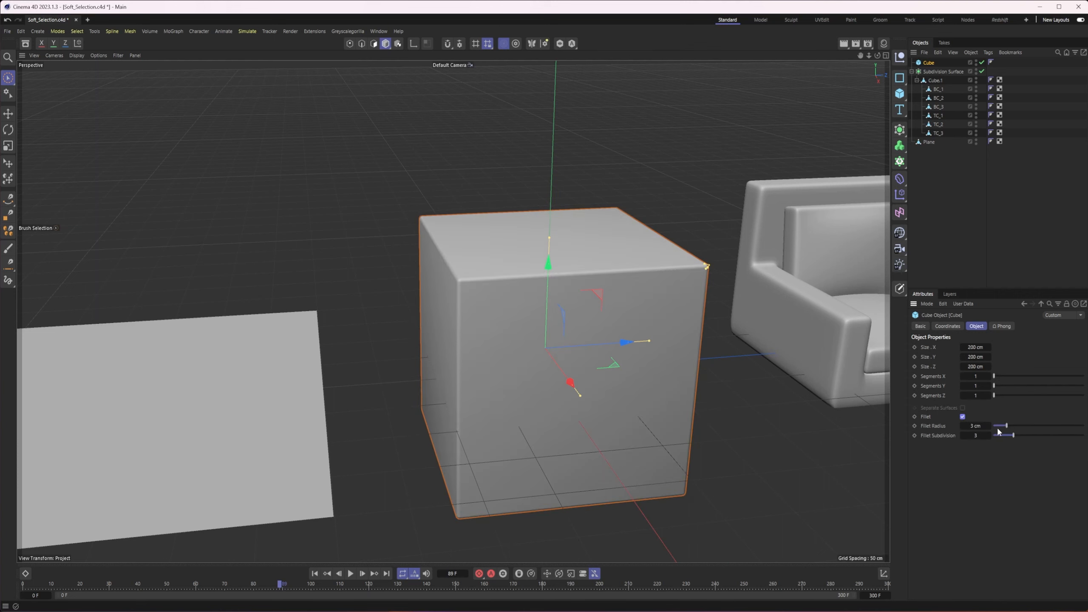
drag(1012, 423, 1038, 425)
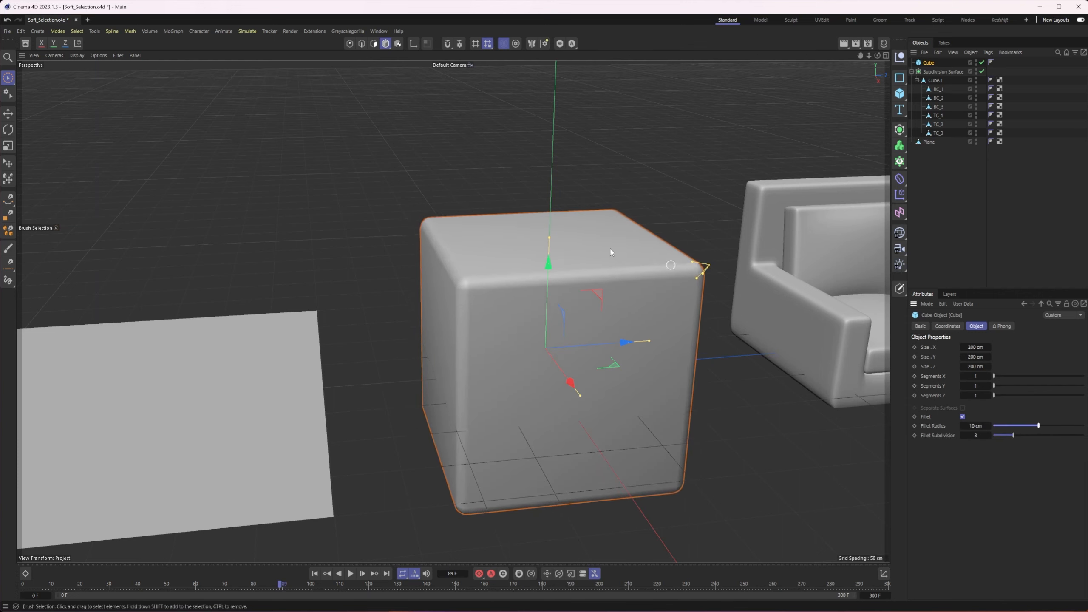
click(80, 55)
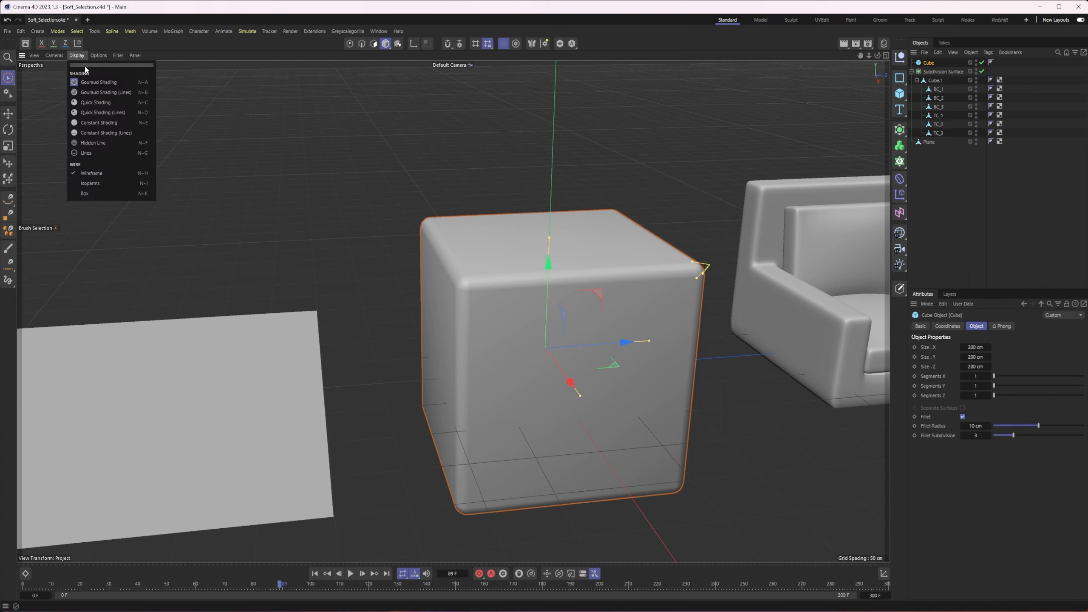
click(85, 93)
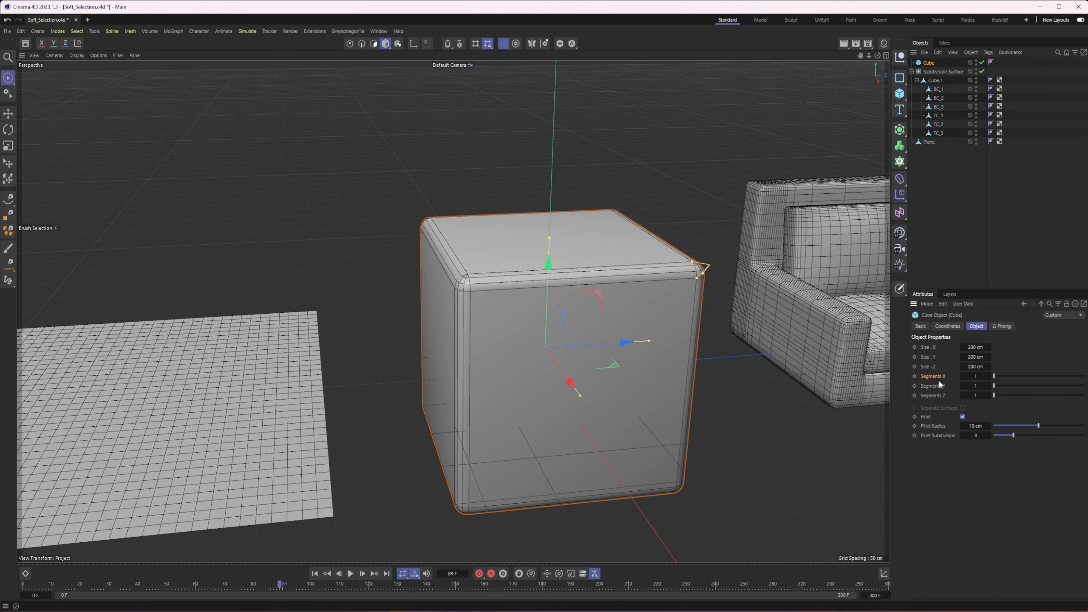
Set the cube's X, Y and Z segments to 10 each
drag(996, 379, 1037, 377)
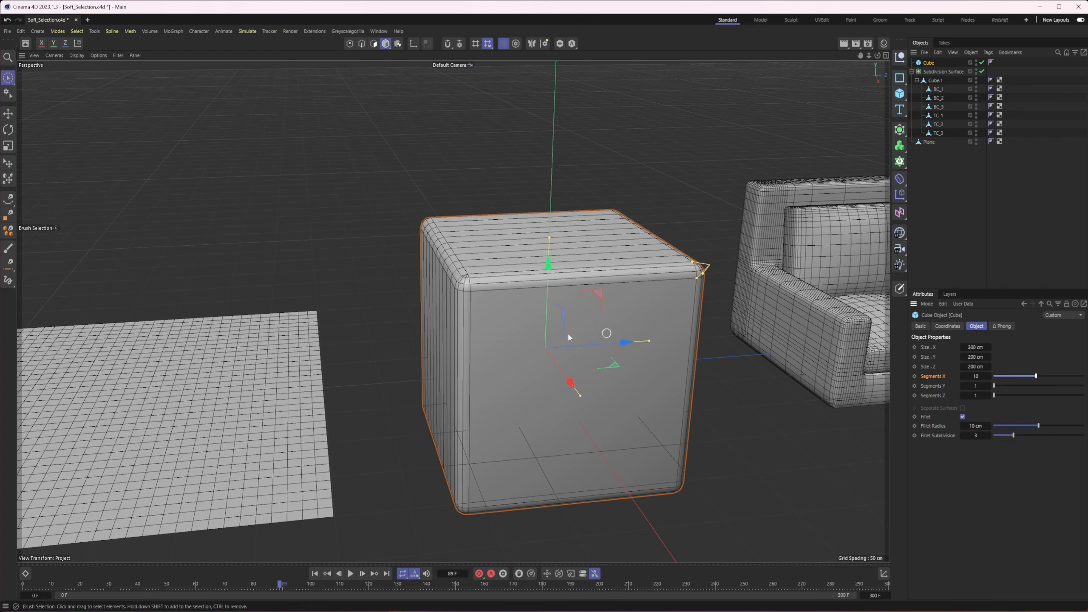
alt+middle_drag(570, 335, 624, 358)
alt+drag(624, 359, 589, 378)
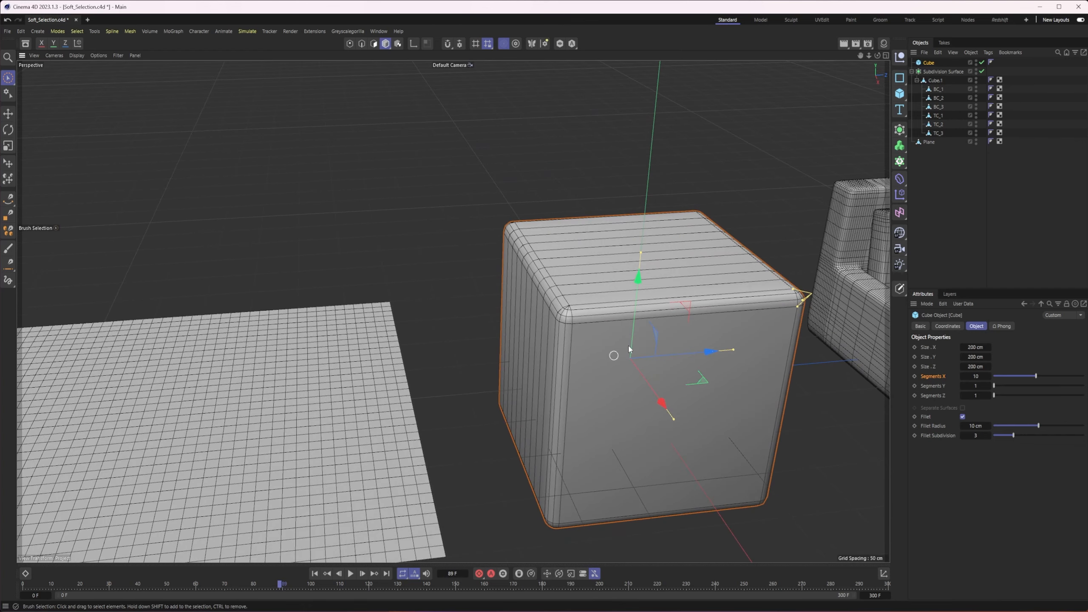
alt+drag(654, 363, 650, 365)
drag(1007, 387, 1037, 395)
alt+drag(694, 373, 676, 354)
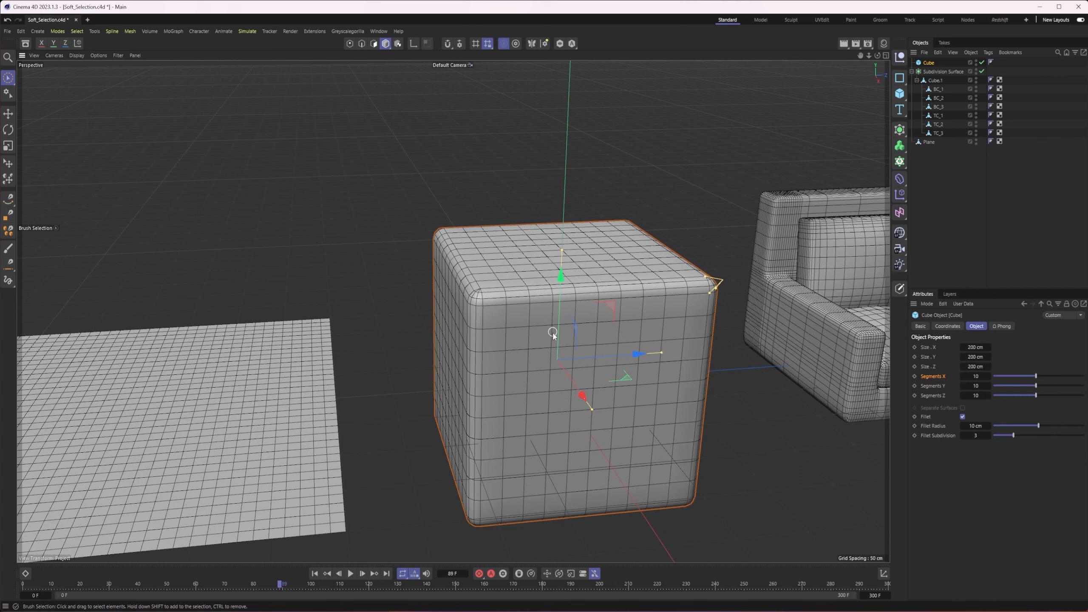
Make the cube editable and switch to Points mode
key(c)
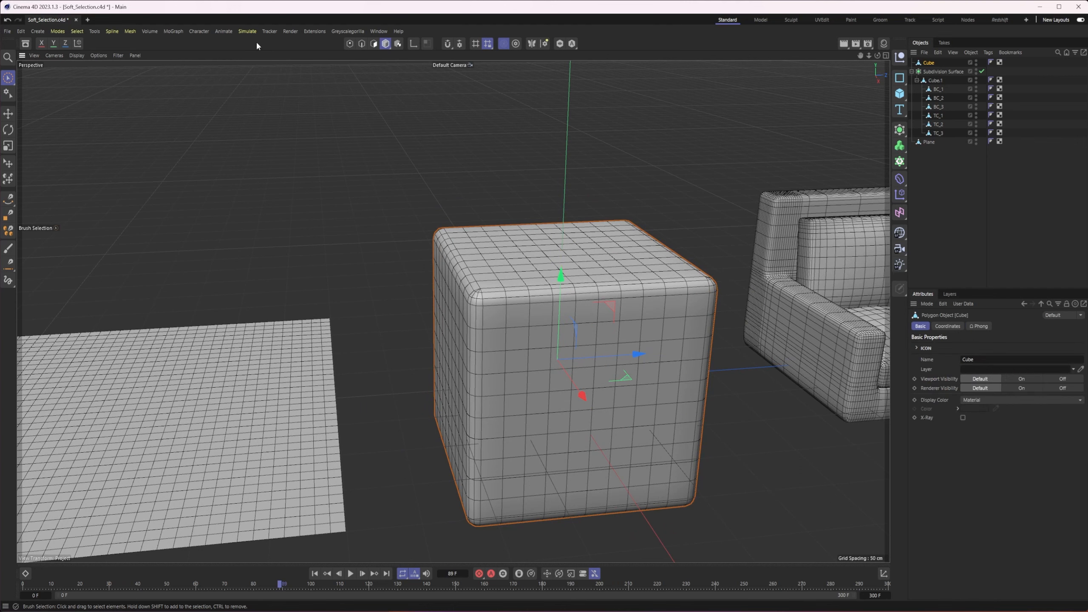
click(349, 43)
mouse_move(454, 328)
alt+mouse_down()
mouse_move(486, 328)
mouse_move(483, 273)
alt+mouse_up()
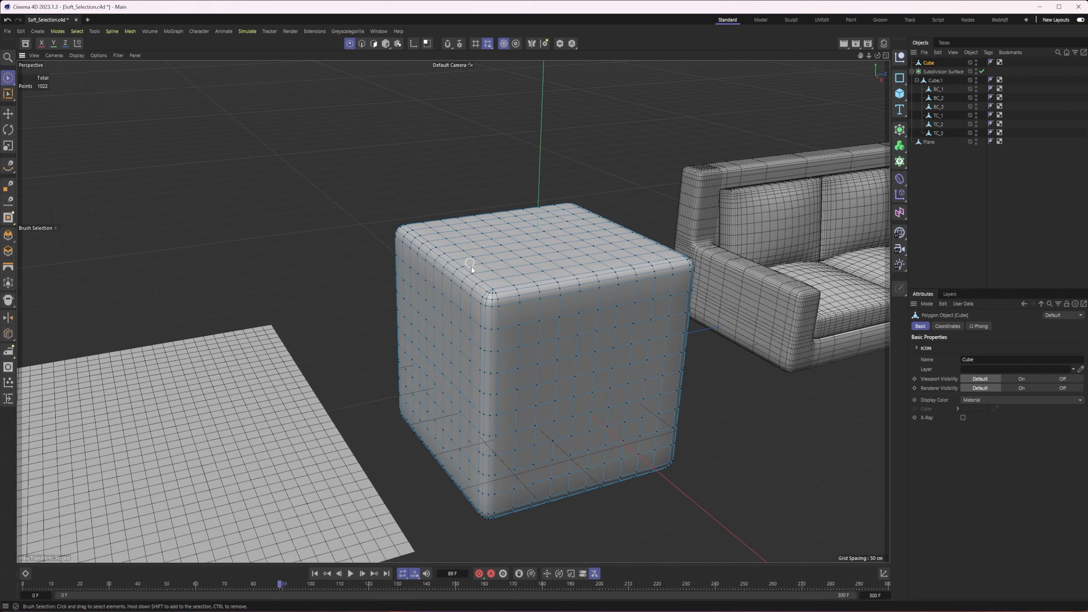
click(363, 44)
click(350, 44)
Select a point high on the cube's side face and set the Move tool's soft selection to Bell falloff with an 87 cm radius
click(444, 316)
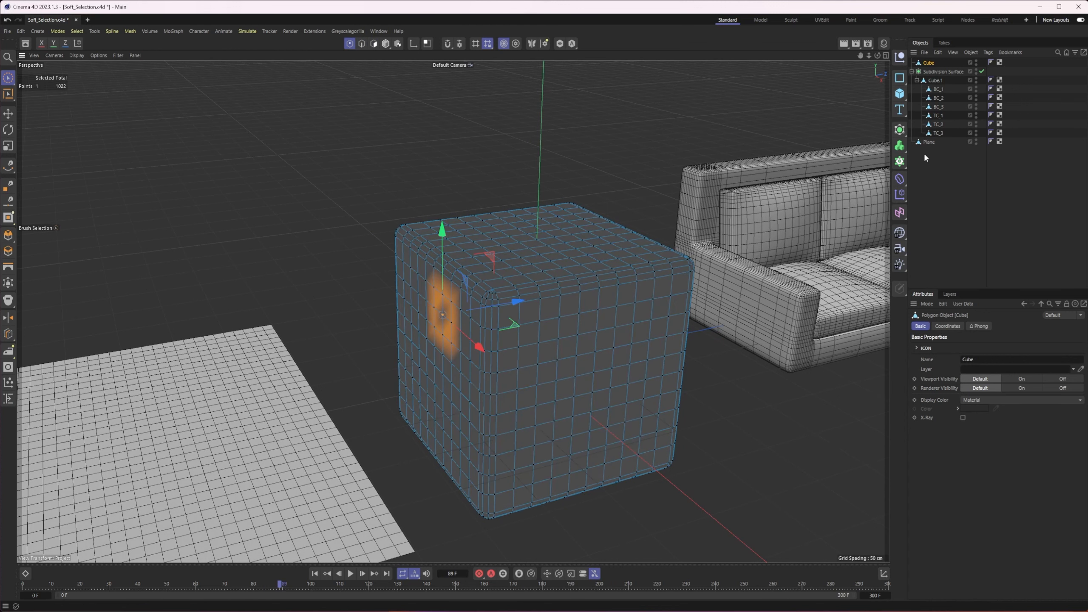
key(e)
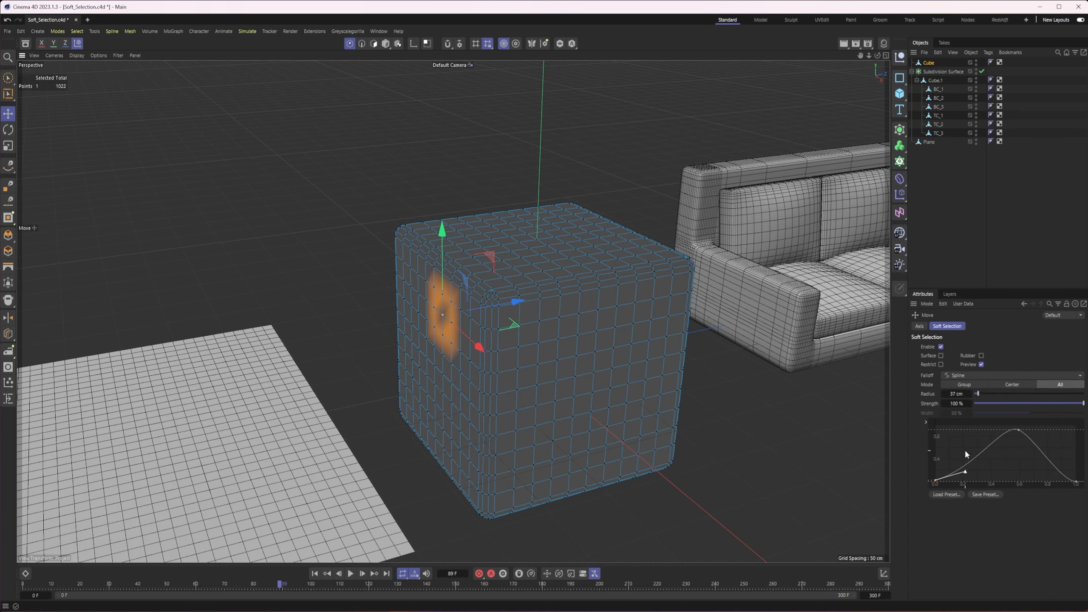
click(981, 375)
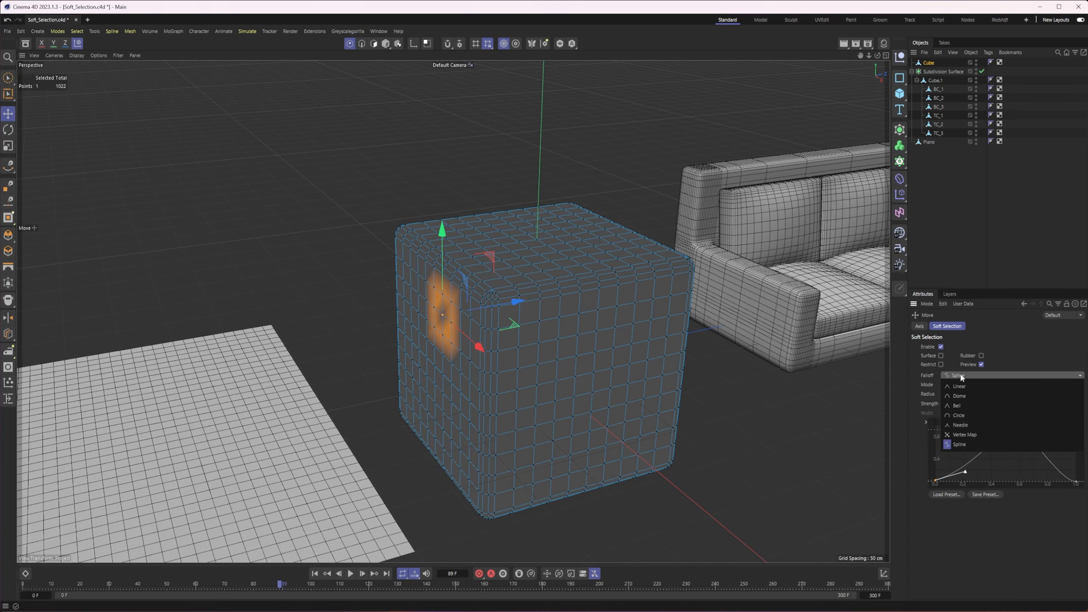
click(977, 405)
drag(983, 393, 986, 394)
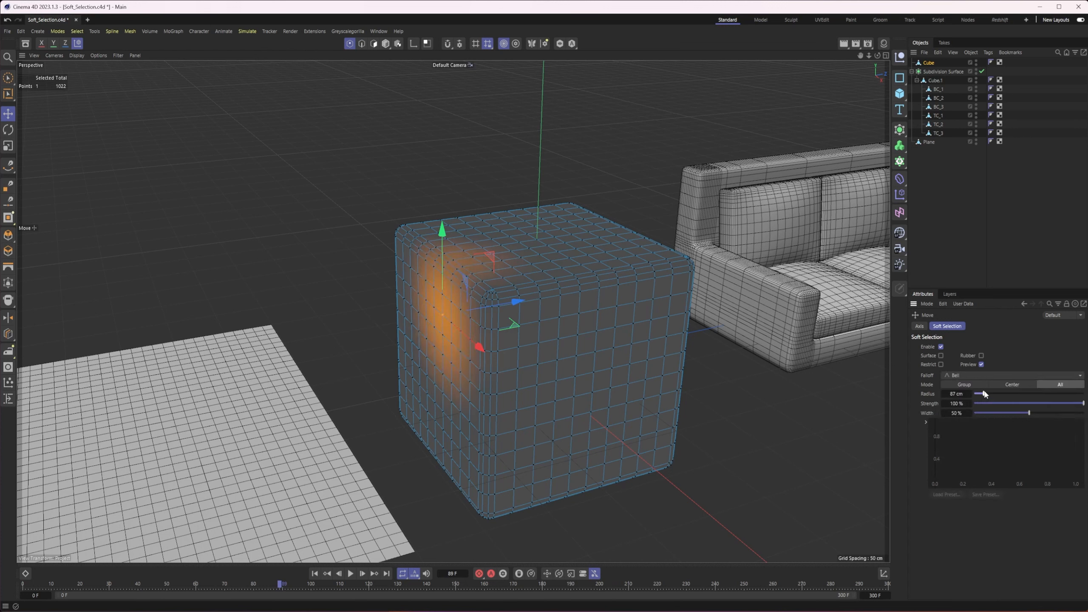
Nudge points on the cube's side face and along its upper edges to make the shape slightly uneven
drag(519, 302, 513, 304)
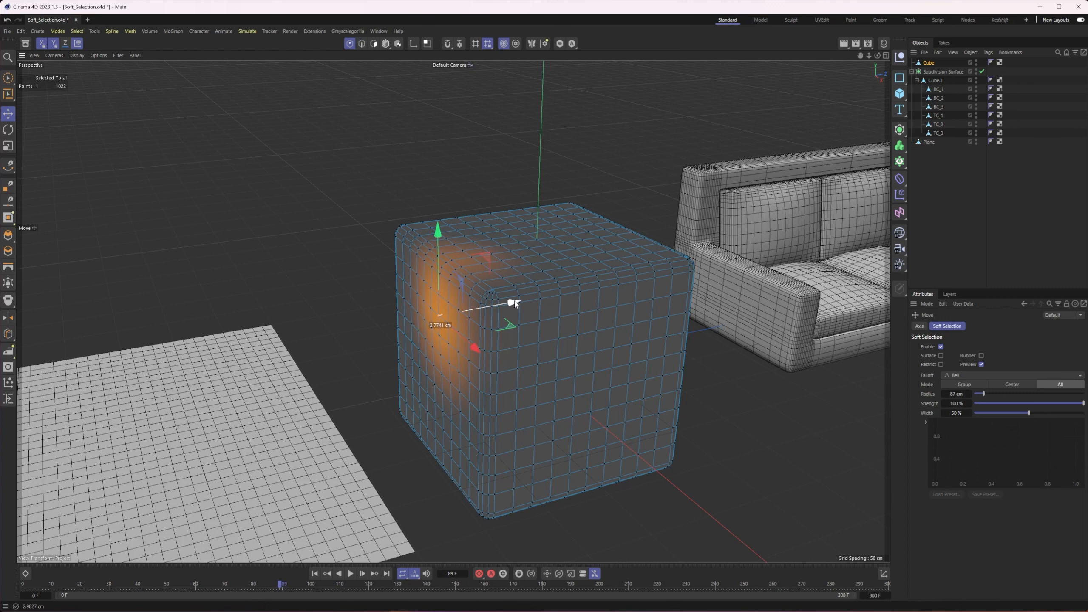
click(553, 293)
drag(591, 254, 597, 253)
click(676, 254)
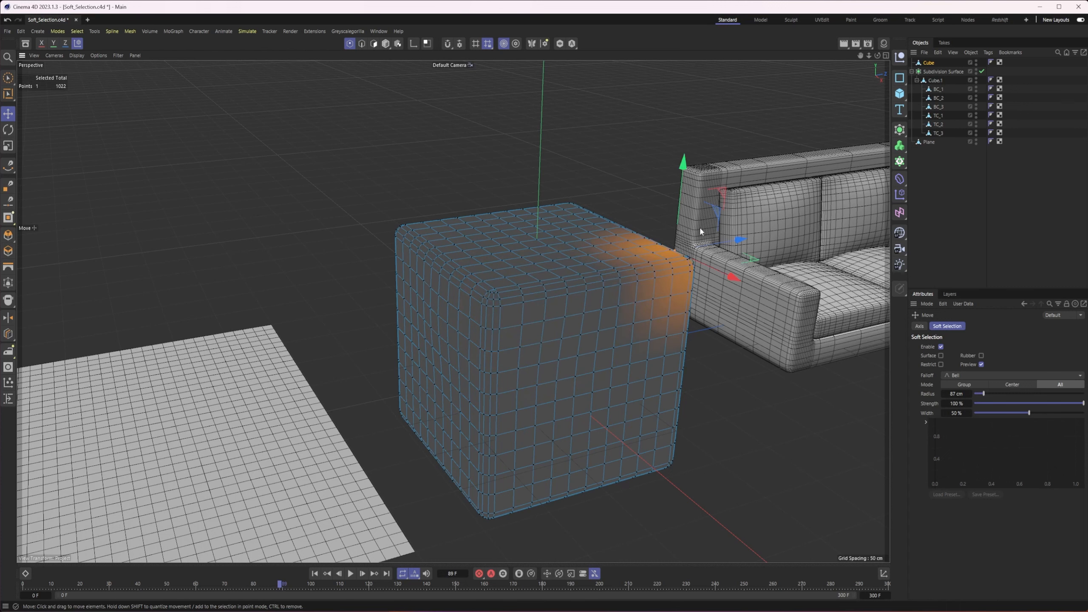
click(548, 212)
click(436, 220)
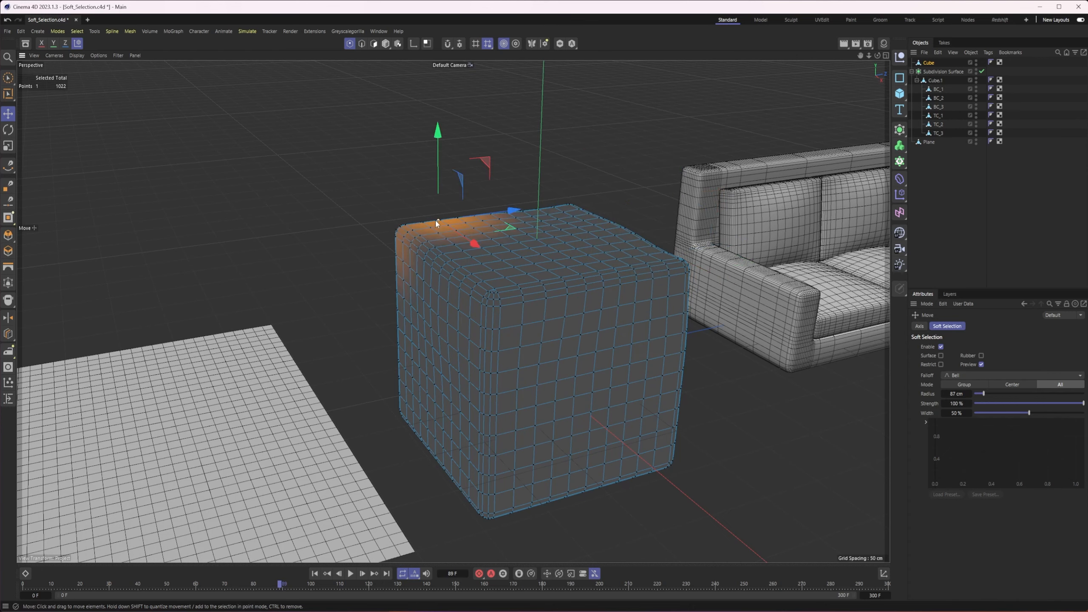
Shift individual points on the cube's rear faces and lower edges to distort its opposite side softly
alt+middle_drag(437, 240, 543, 284)
alt+drag(543, 283, 529, 338)
click(576, 332)
click(438, 336)
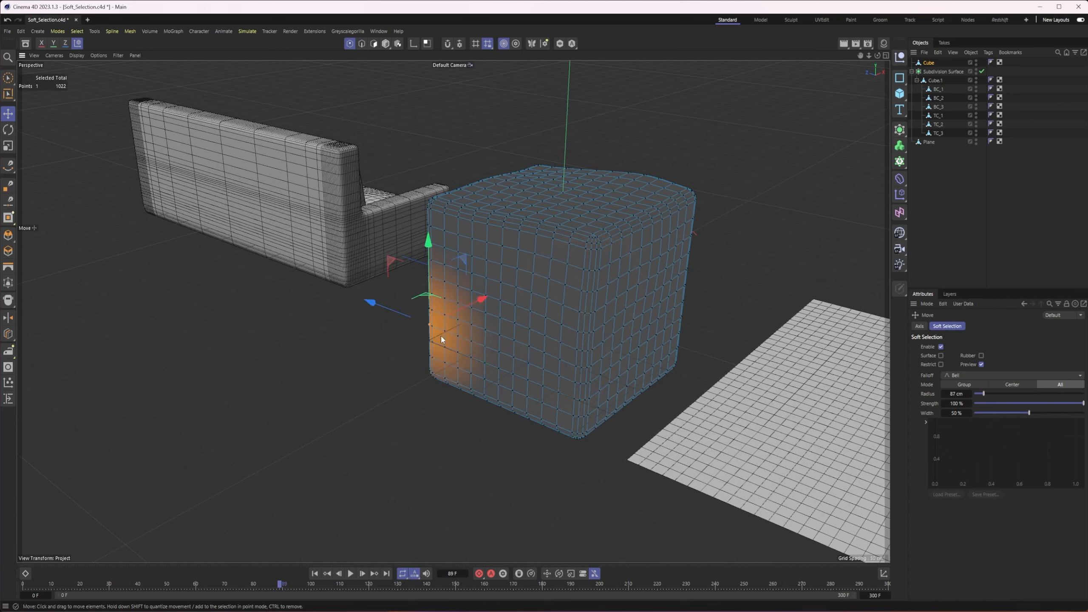
alt+drag(440, 336, 418, 322)
alt+drag(543, 390, 516, 406)
click(570, 408)
click(553, 399)
Adjust points along the cube's lower front edge and on its front face to finish the soft, irregular shape
drag(573, 352, 488, 385)
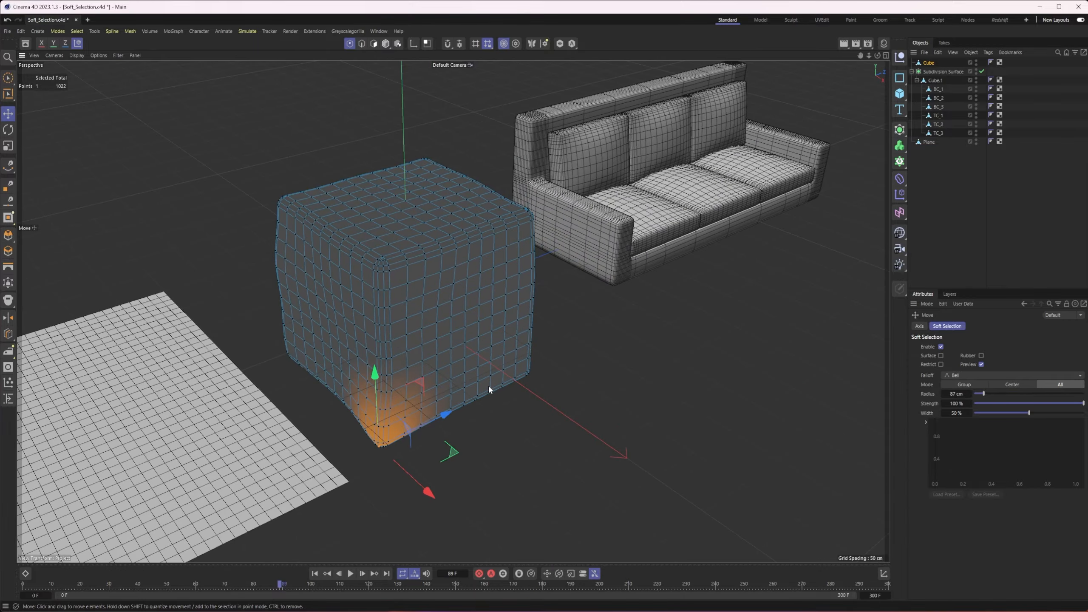
click(527, 376)
alt+drag(584, 413, 432, 386)
alt+middle_drag(433, 386, 498, 430)
alt+drag(498, 430, 558, 426)
click(515, 396)
click(465, 331)
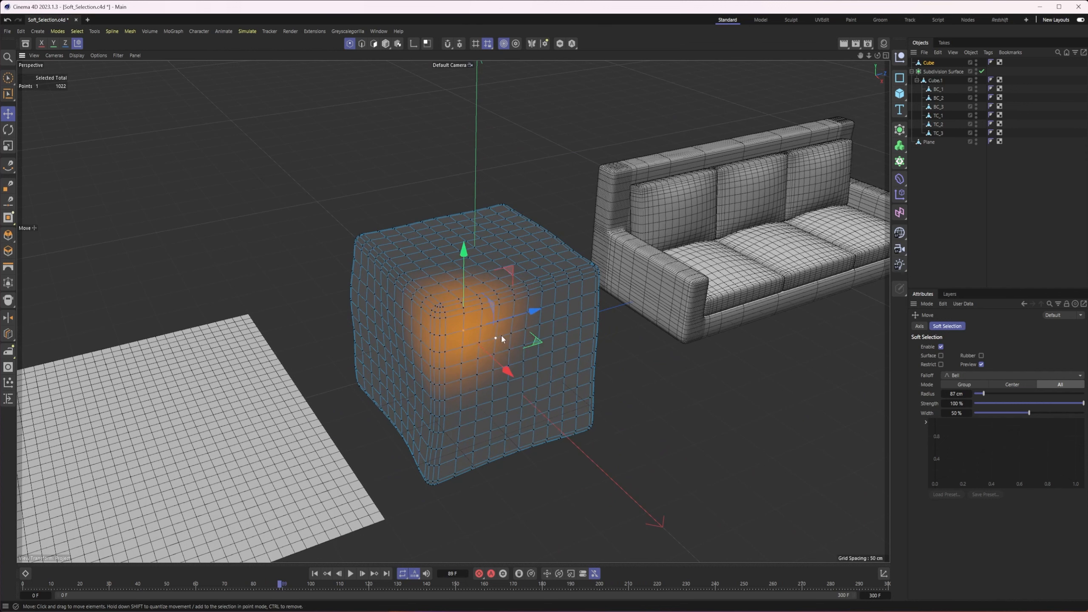
click(581, 313)
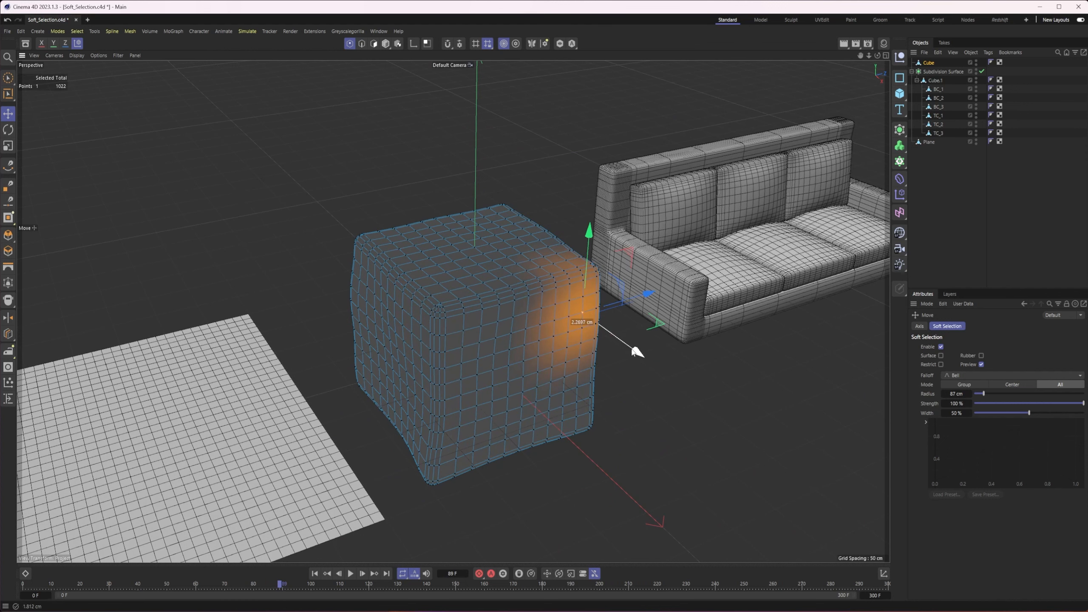
Return to Model mode and set the viewport shading to plain Gouraud Shading to present the softened cube
click(387, 43)
alt+drag(368, 102, 305, 92)
click(77, 56)
click(91, 82)
mouse_move(461, 257)
alt+mouse_down()
mouse_move(510, 258)
mouse_move(400, 243)
mouse_move(401, 258)
mouse_move(563, 272)
mouse_move(436, 265)
mouse_move(352, 319)
mouse_move(302, 309)
alt+mouse_up()
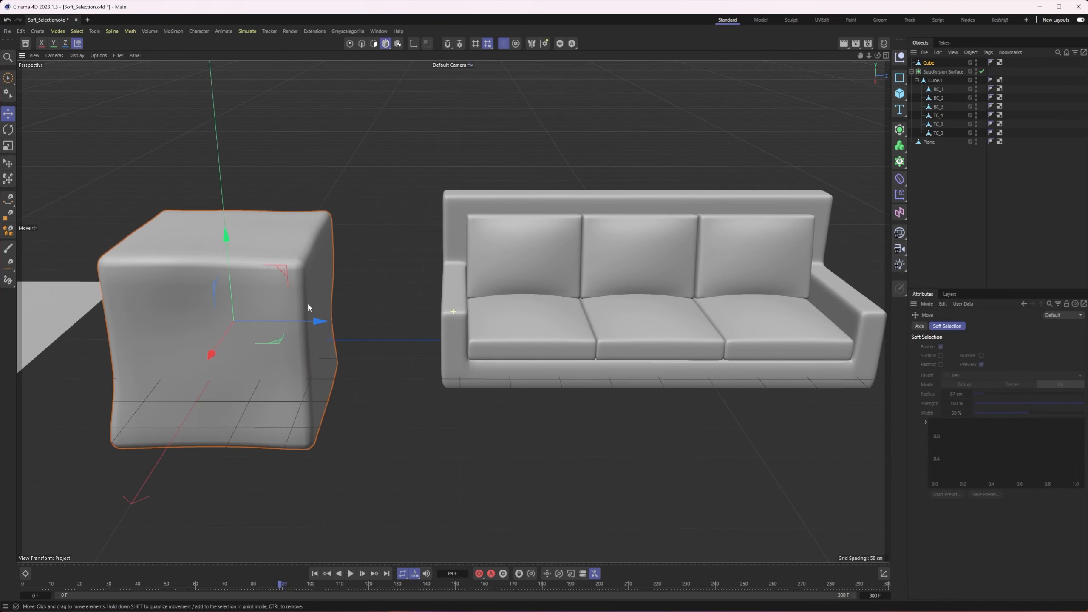
Focus on the sofa and select its seat cushion object BC_1
alt+middle_drag(673, 327, 620, 339)
scroll(541, 309, up, 2)
click(507, 329)
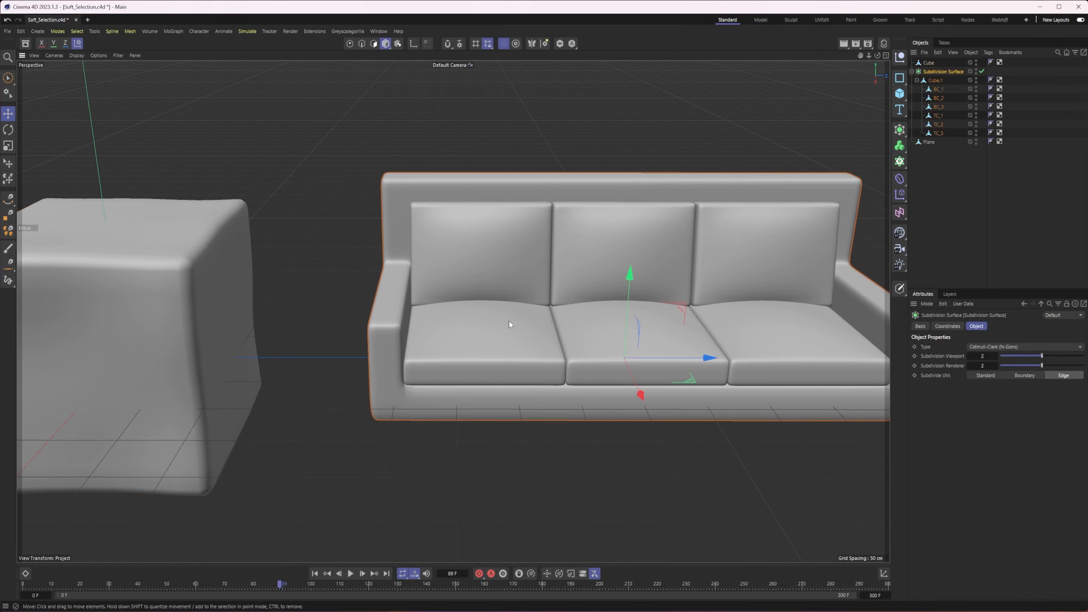
alt+middle_drag(565, 281, 541, 309)
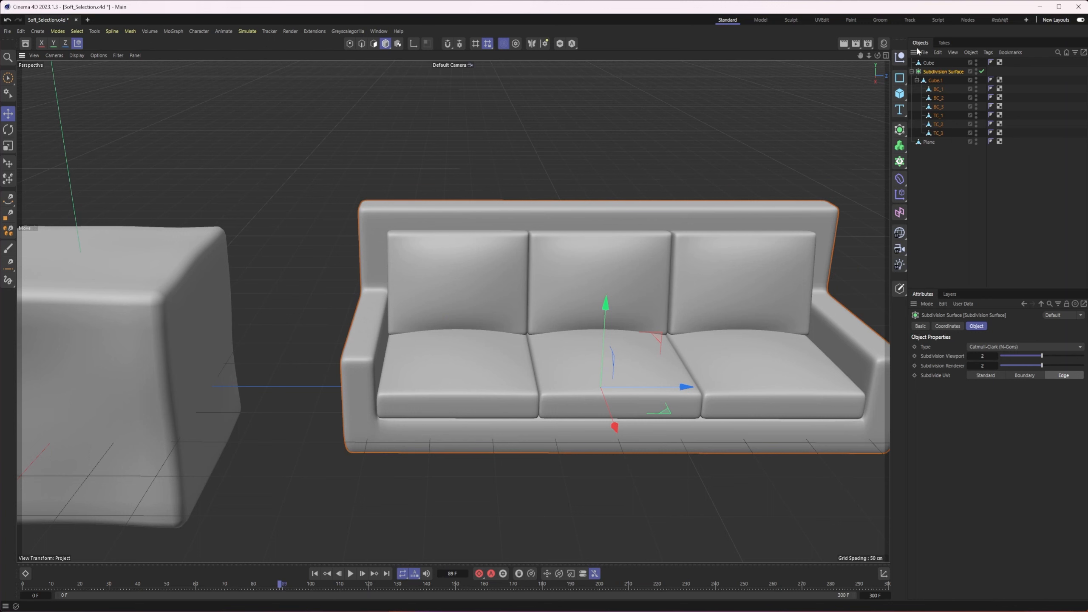
click(939, 89)
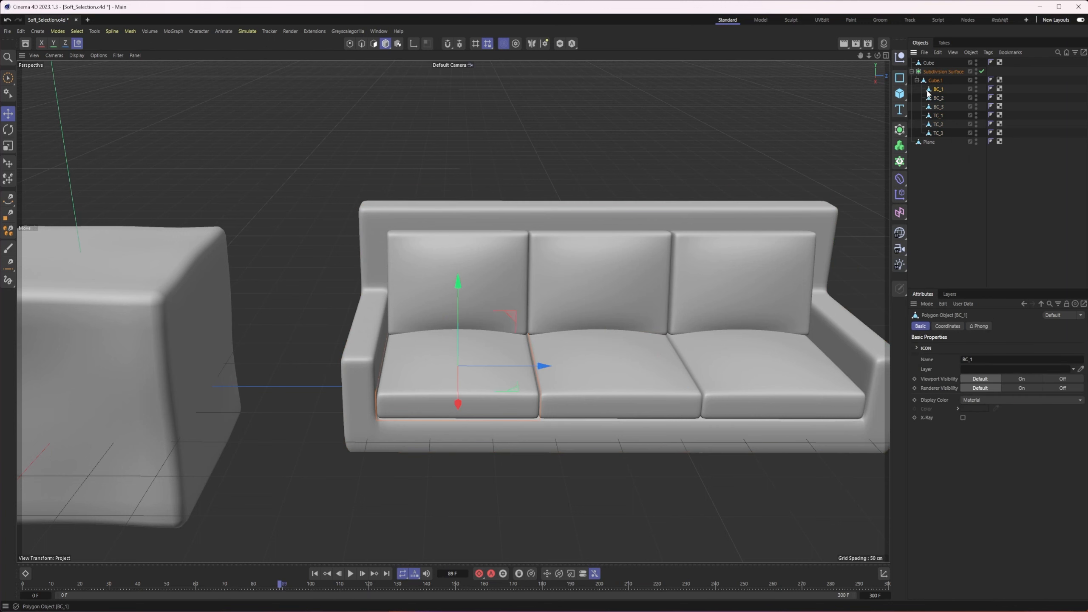
Switch to Points mode and select a single point on the top surface of seat cushion BC_1
click(349, 43)
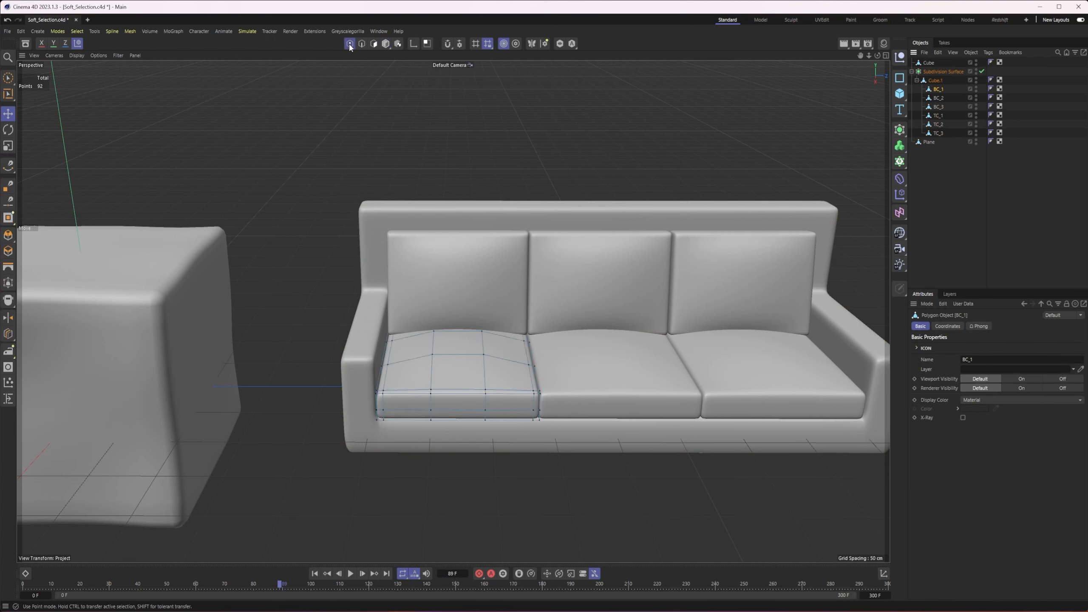
click(484, 353)
scroll(520, 369, up, 5)
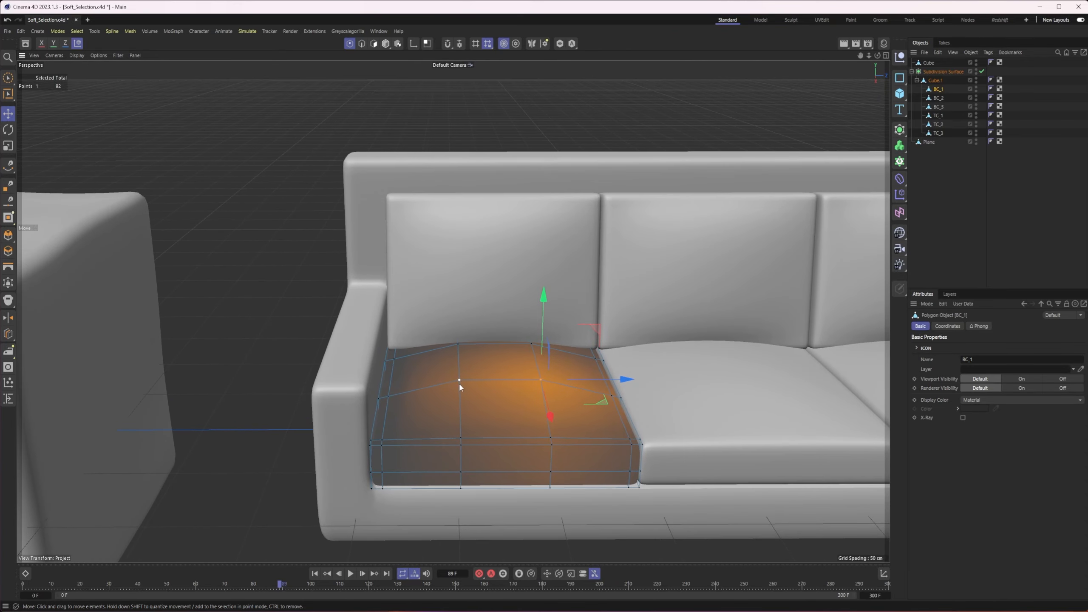
click(459, 383)
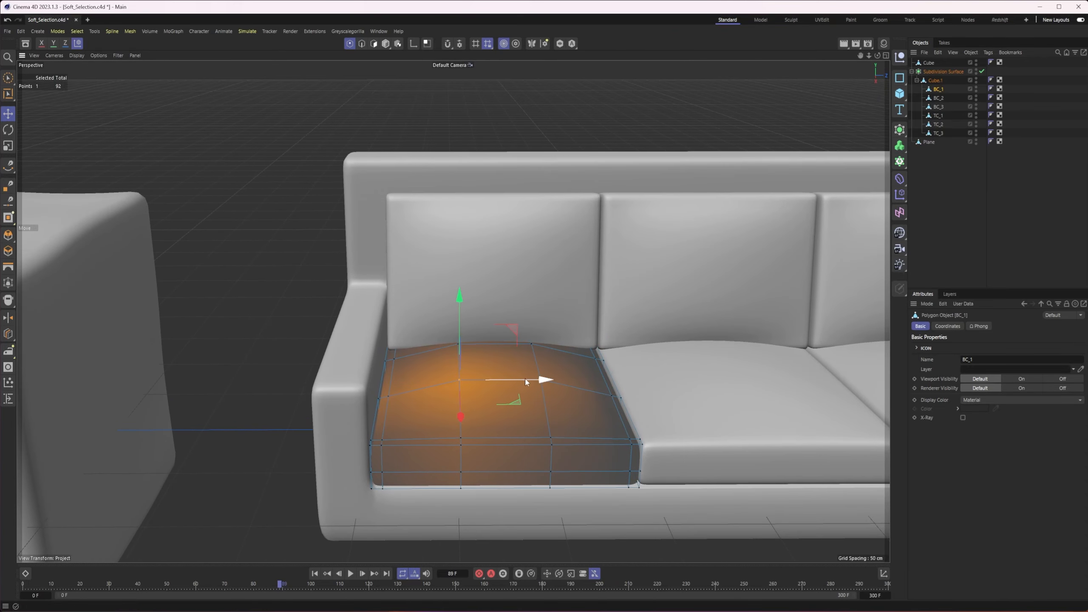
Examine the soft selection falloff around the chosen seat cushion point from several angles
alt+middle_drag(602, 375, 510, 359)
alt+drag(497, 360, 528, 352)
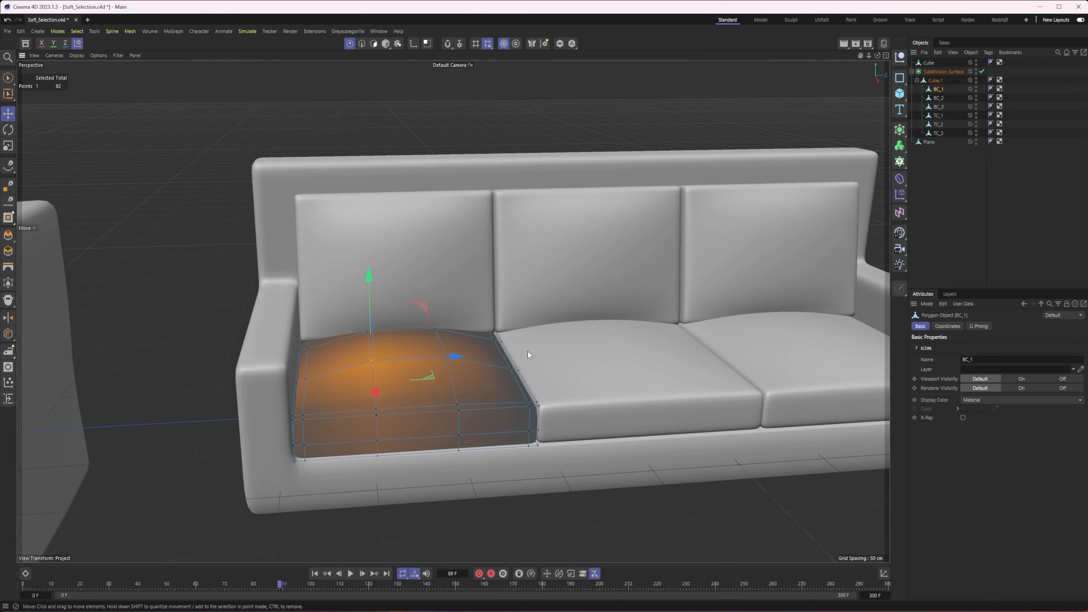
alt+middle_drag(531, 354, 480, 358)
alt+middle_drag(590, 362, 671, 362)
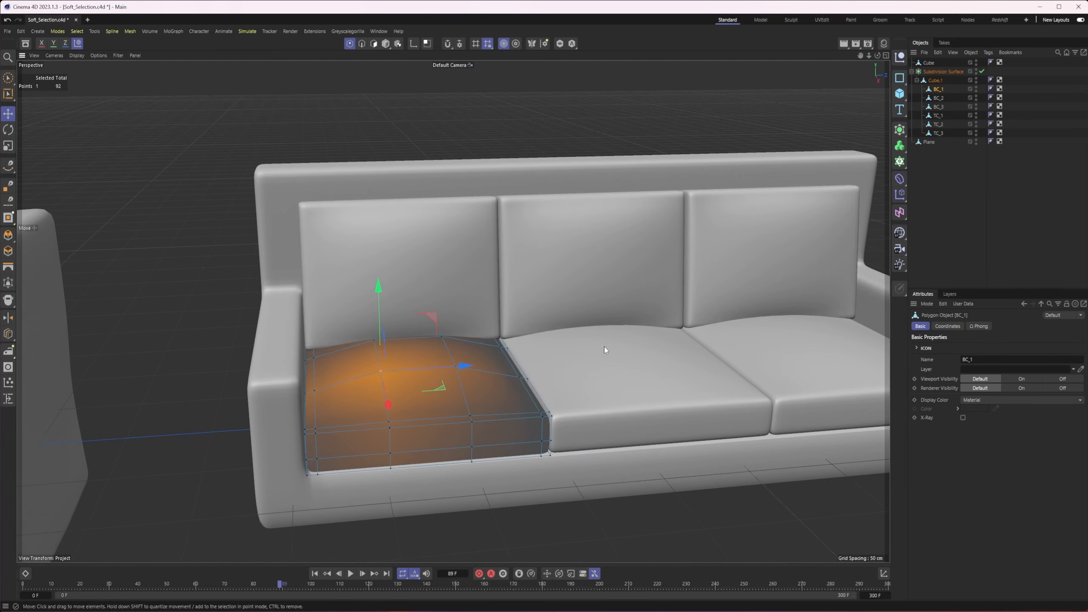
alt+right_drag(471, 366, 555, 345)
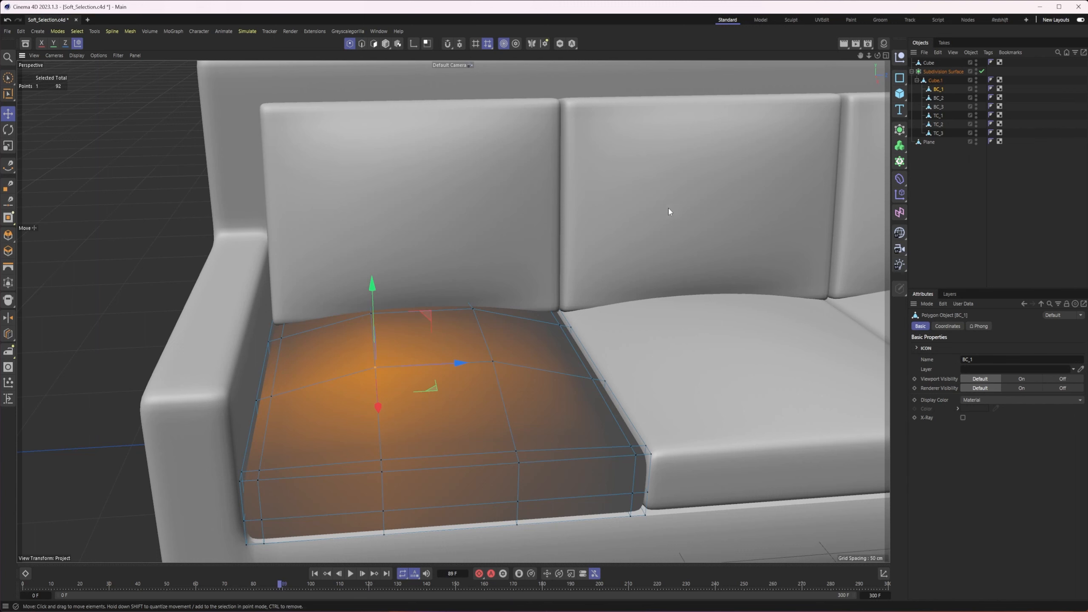
alt+right_drag(642, 286, 599, 287)
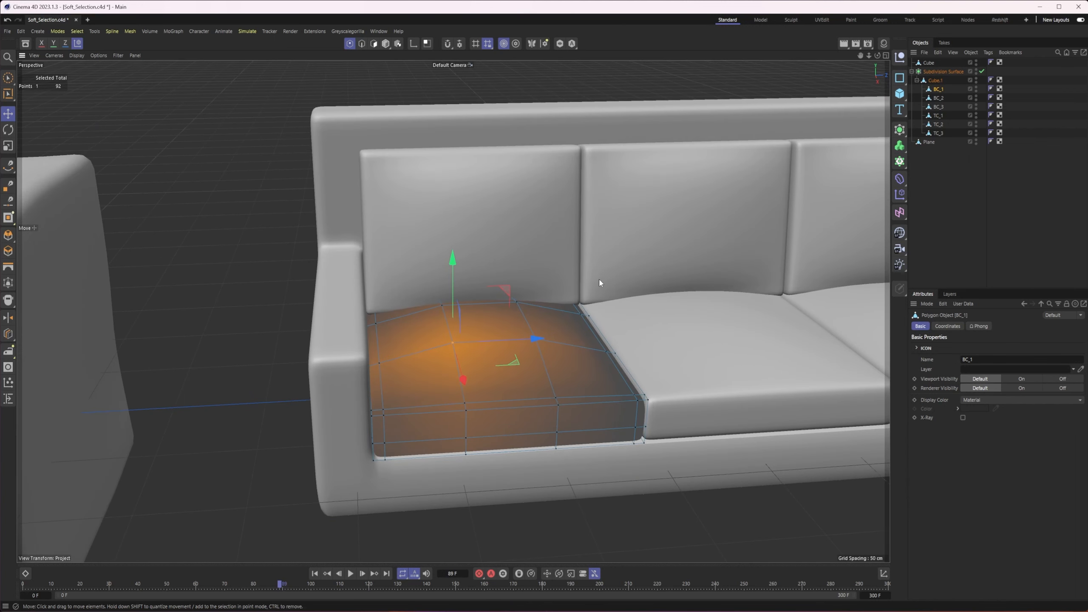
mouse_move(600, 278)
alt+mouse_down()
mouse_move(579, 297)
mouse_move(590, 286)
alt+mouse_up()
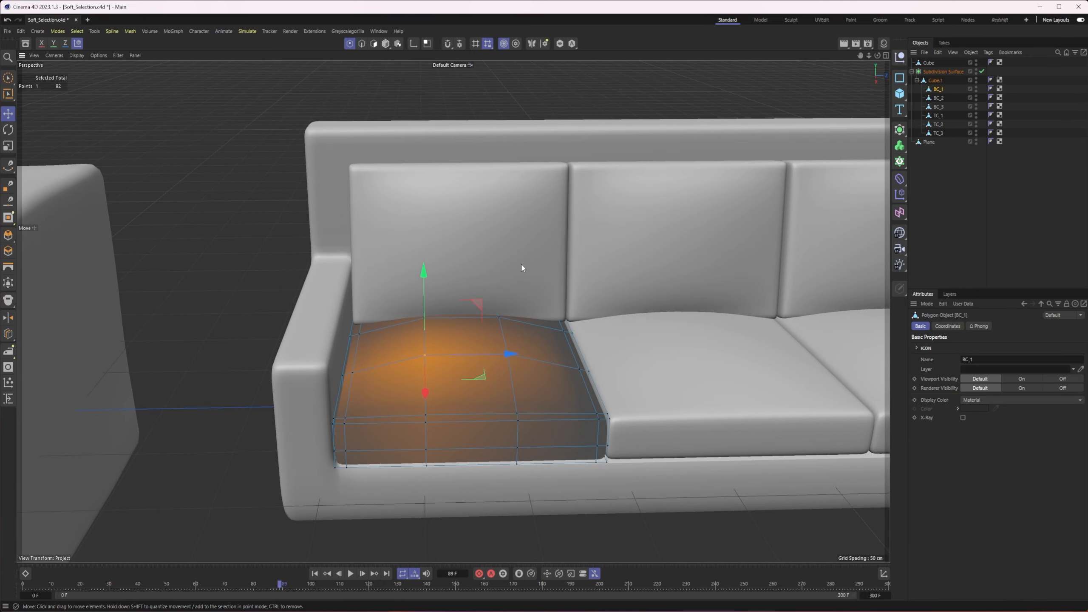
alt+middle_drag(525, 290, 506, 304)
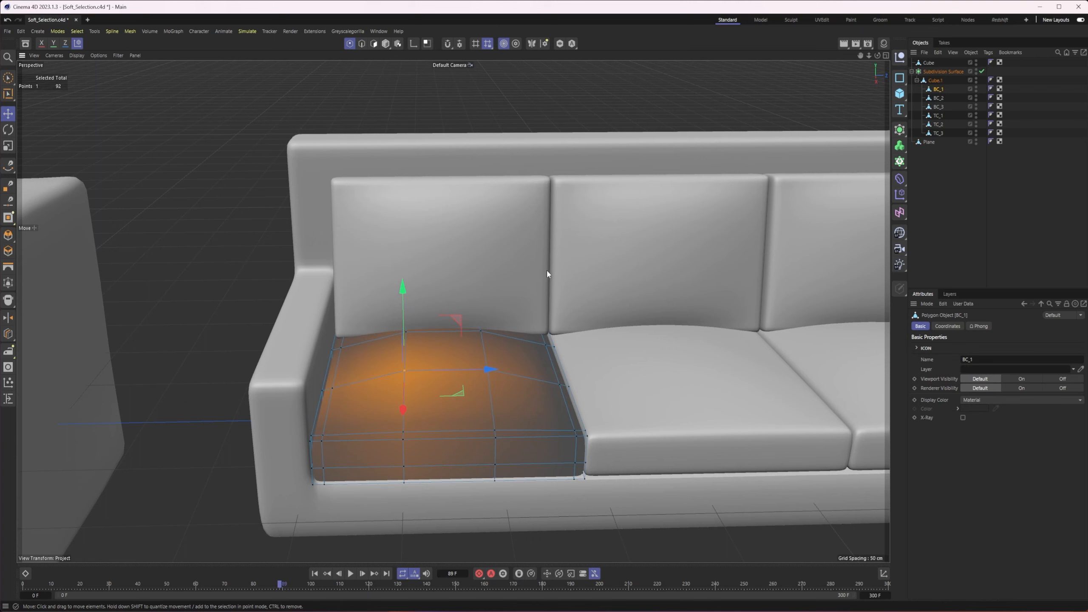
alt+right_drag(377, 388, 407, 381)
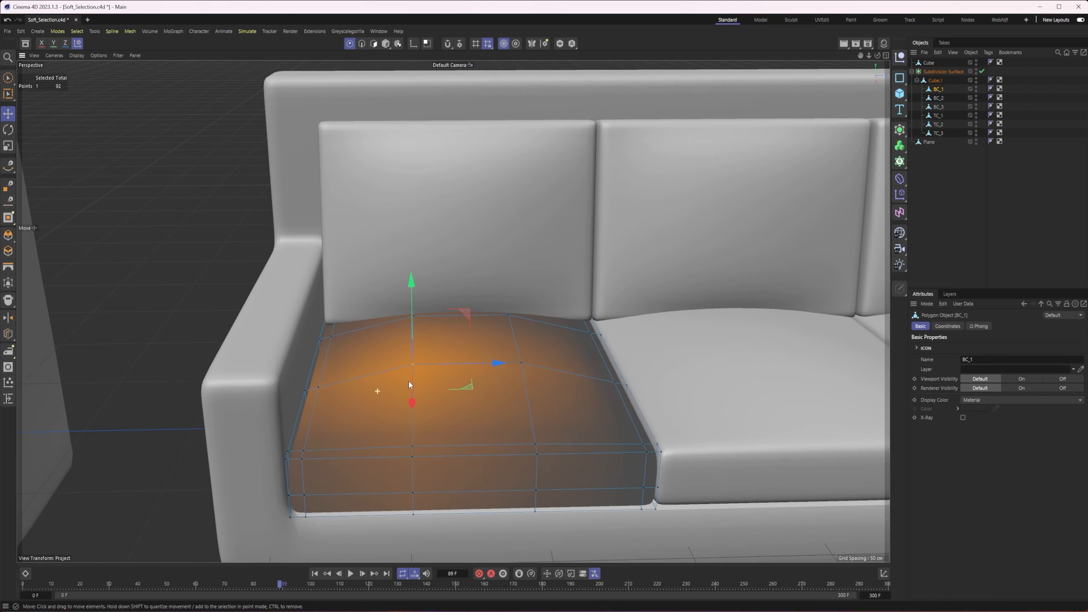
Lower the selected point on the top of BC_1 slightly to sink the seat softly
alt+middle_drag(416, 381, 405, 355)
alt+drag(404, 354, 406, 343)
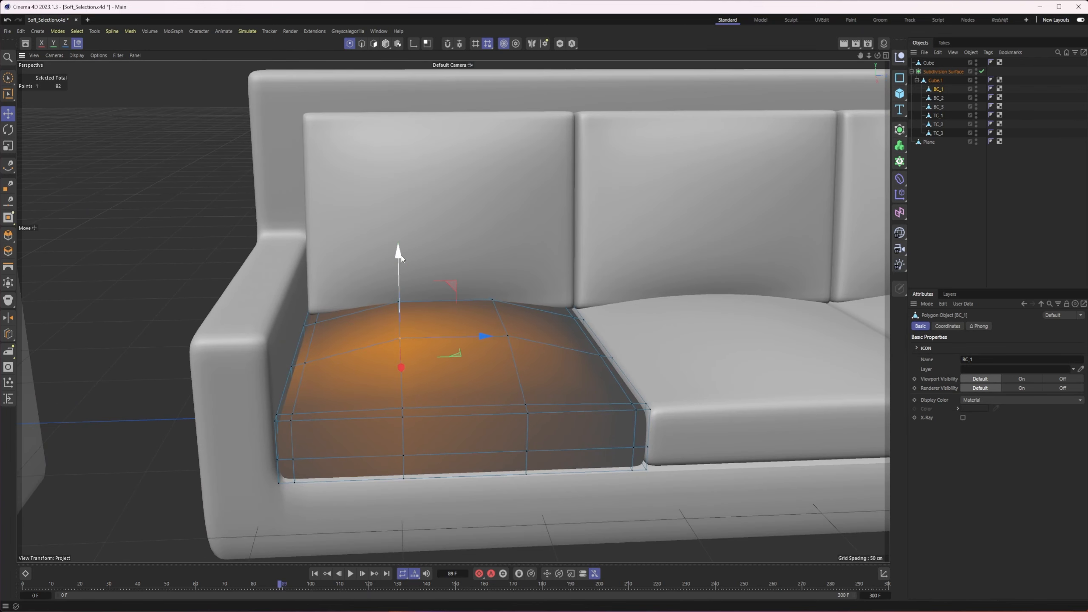
drag(402, 256, 402, 279)
alt+middle_drag(401, 279, 476, 293)
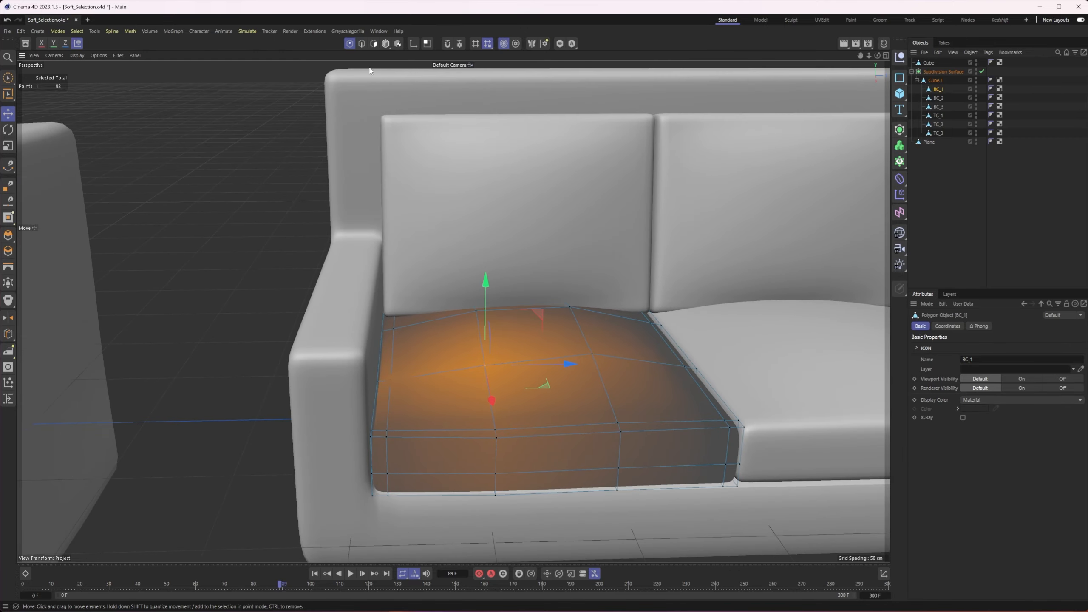
Return to Model mode and display the mesh lines over the shaded sofa
click(385, 44)
alt+drag(441, 283, 432, 290)
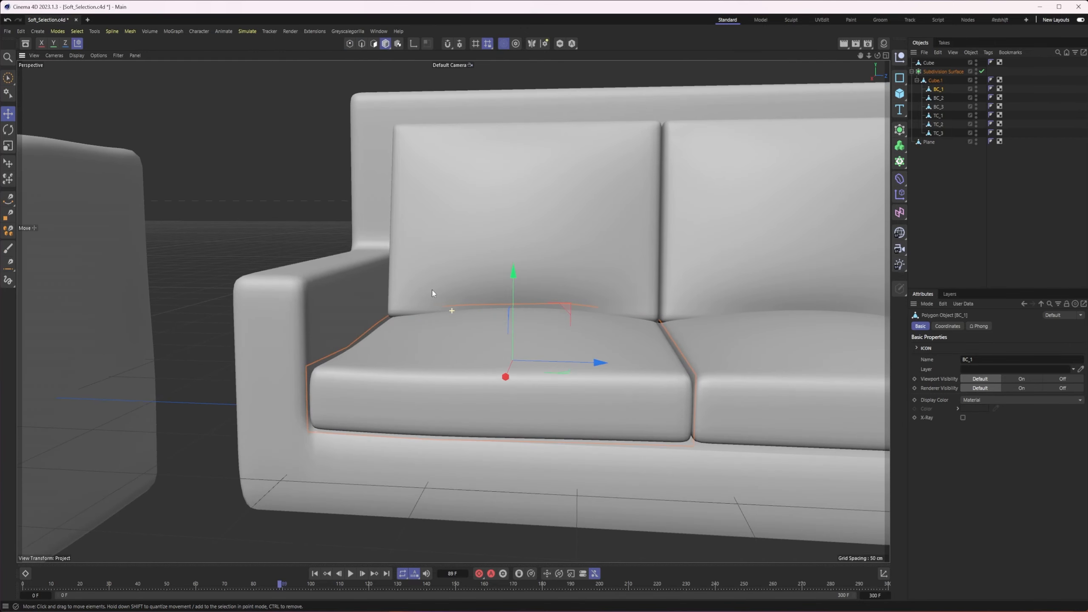
click(98, 92)
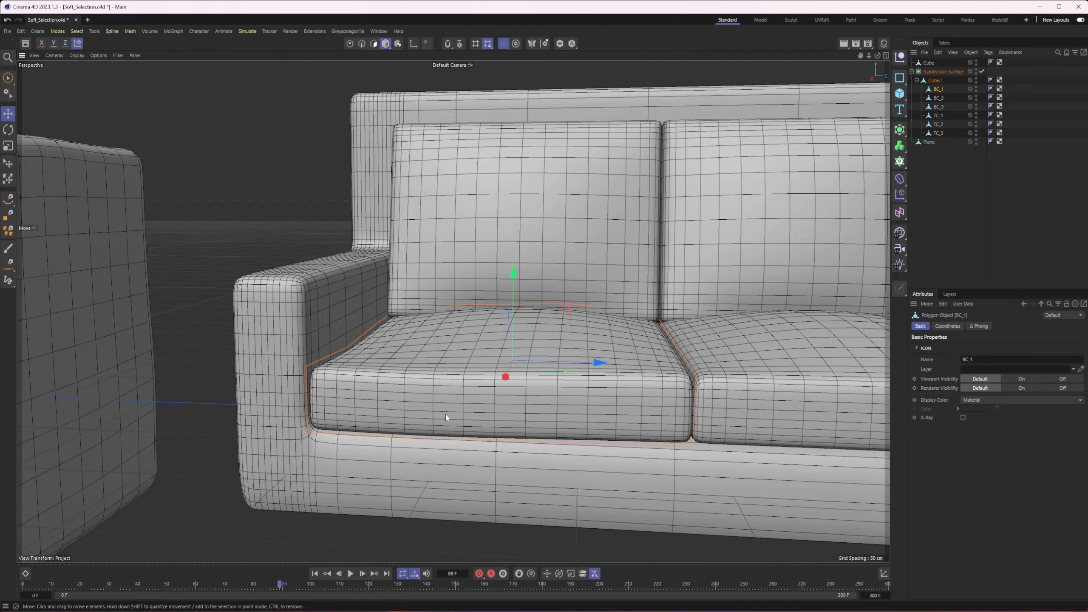
scroll(446, 414, up, 6)
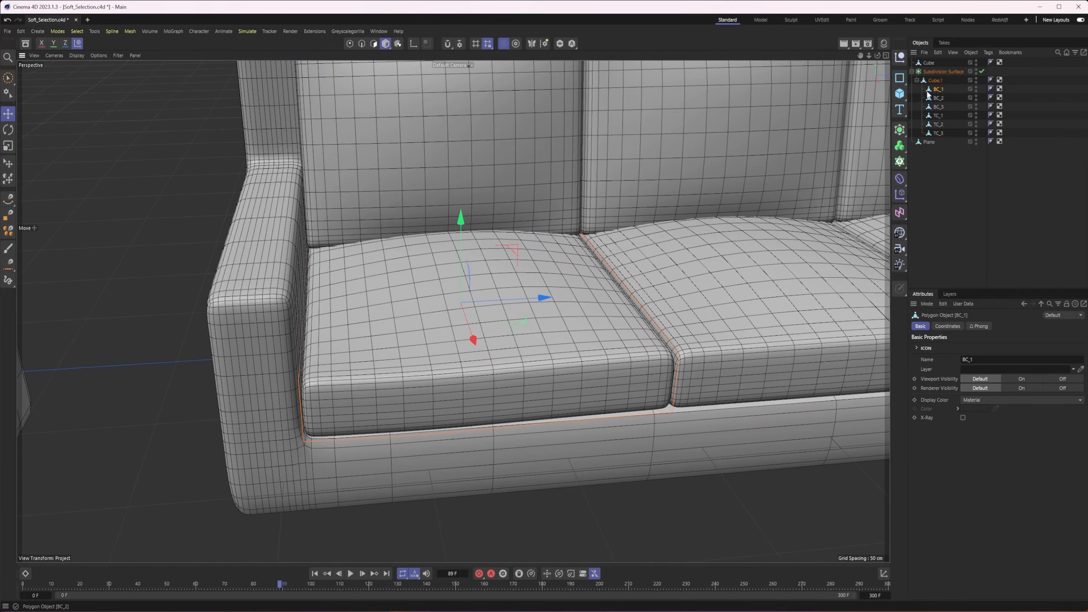
Select the sofa's Subdivision Surface generator and turn it off to work on the base mesh
click(935, 72)
scroll(541, 264, down, 5)
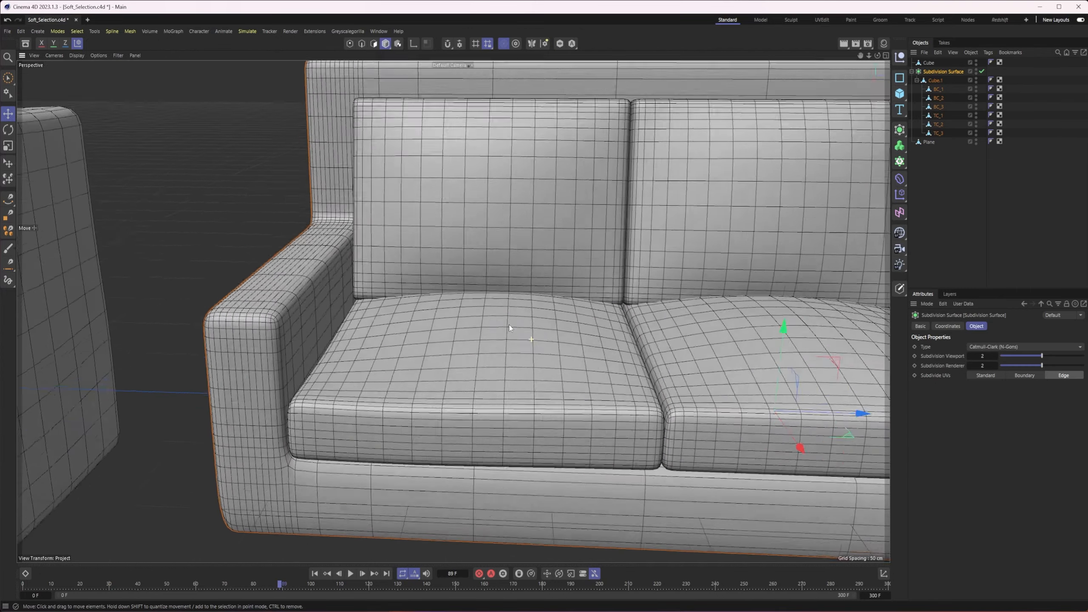
alt+drag(554, 341, 471, 365)
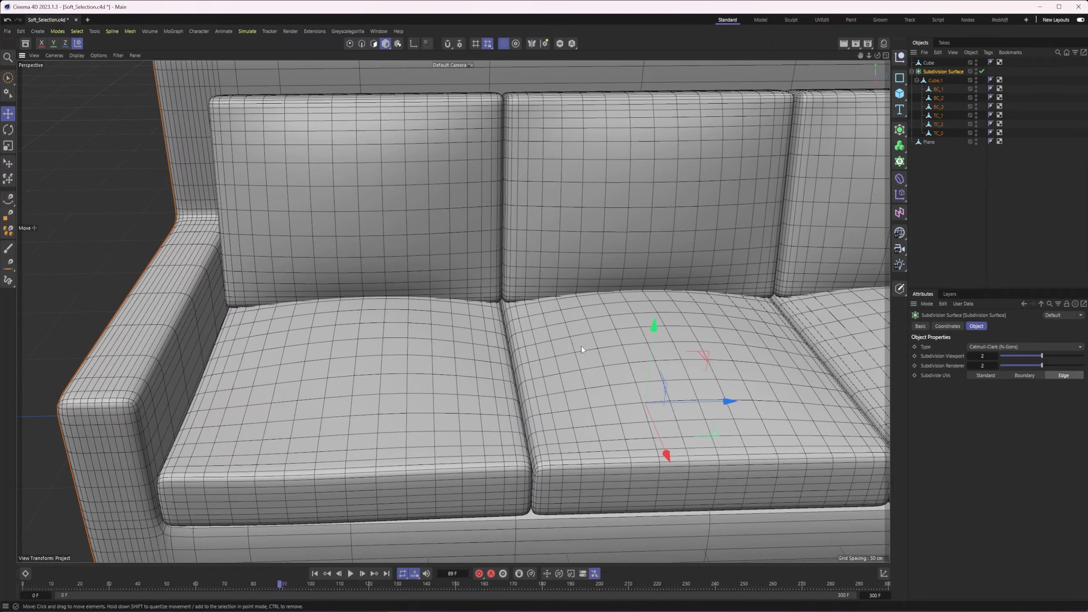
click(982, 71)
alt+drag(345, 304, 363, 396)
Select all six cushion objects, from BC_1 to TC_3, without the sofa frame
click(363, 397)
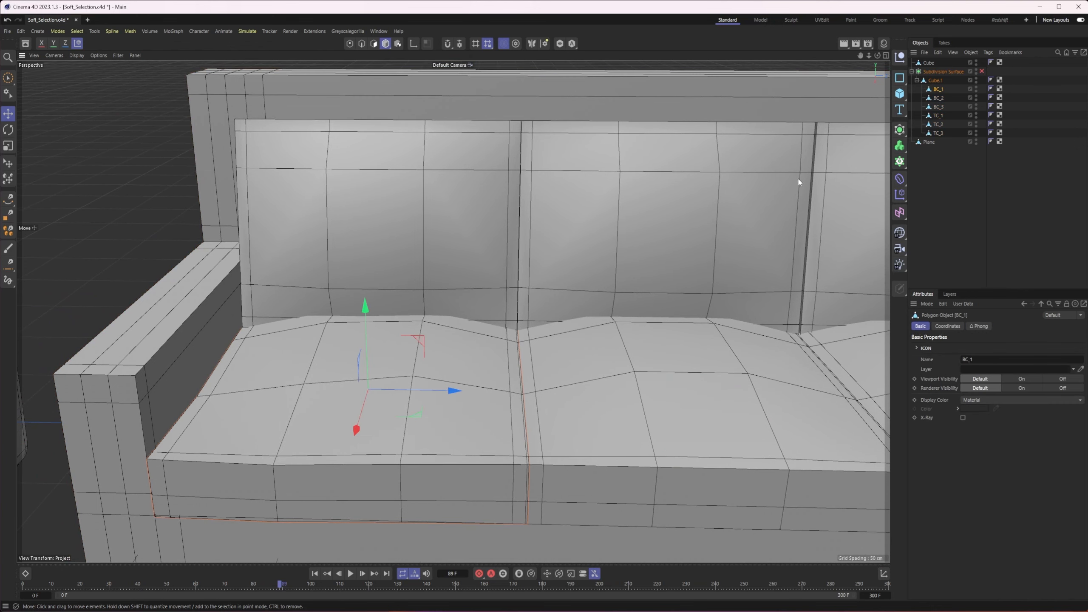
shift+click(938, 134)
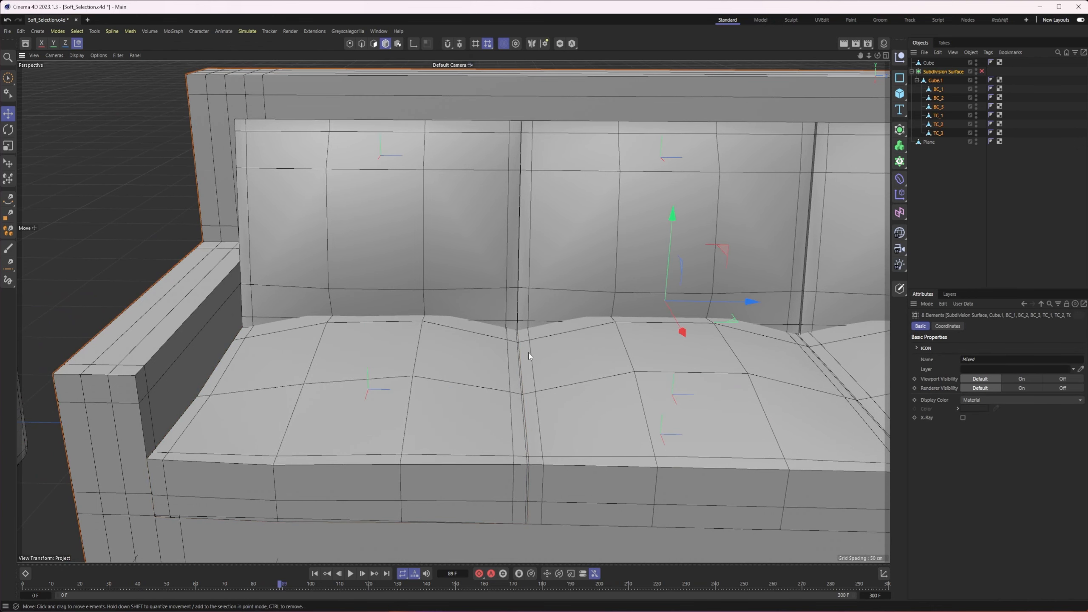
scroll(533, 355, down, 2)
click(938, 90)
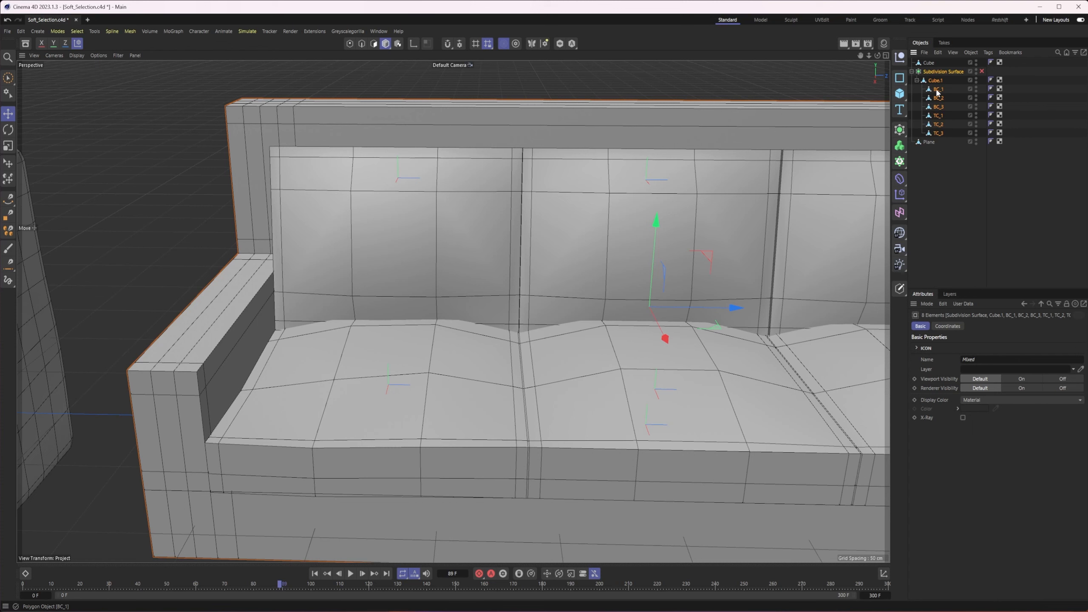
shift+click(942, 133)
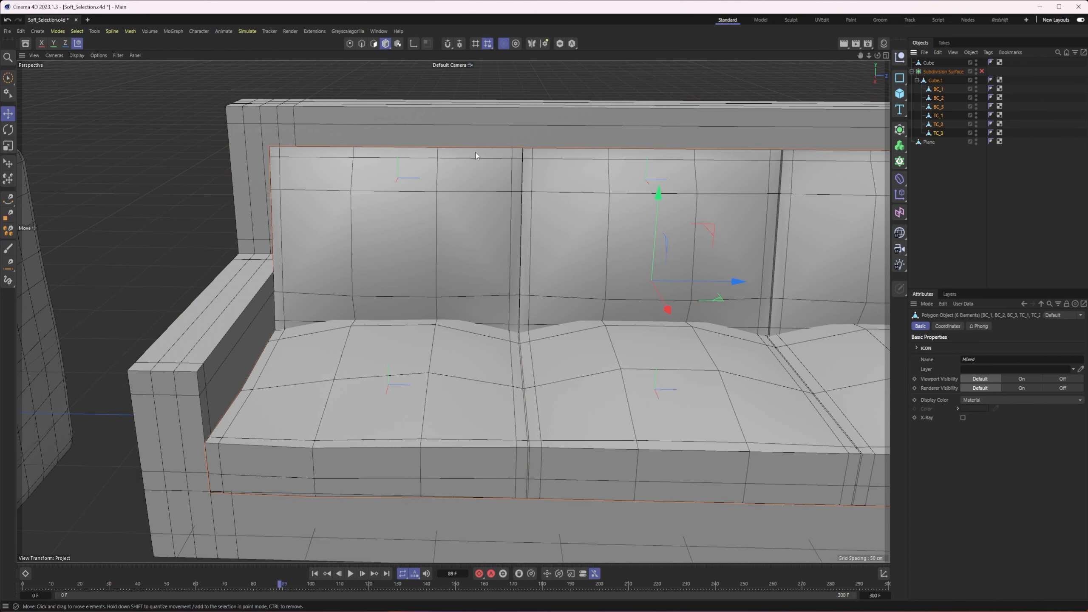
Subdivide the selected cushions with the Catmull-Clark pattern, Smooth Subdivision off and 1 subdivision
click(130, 32)
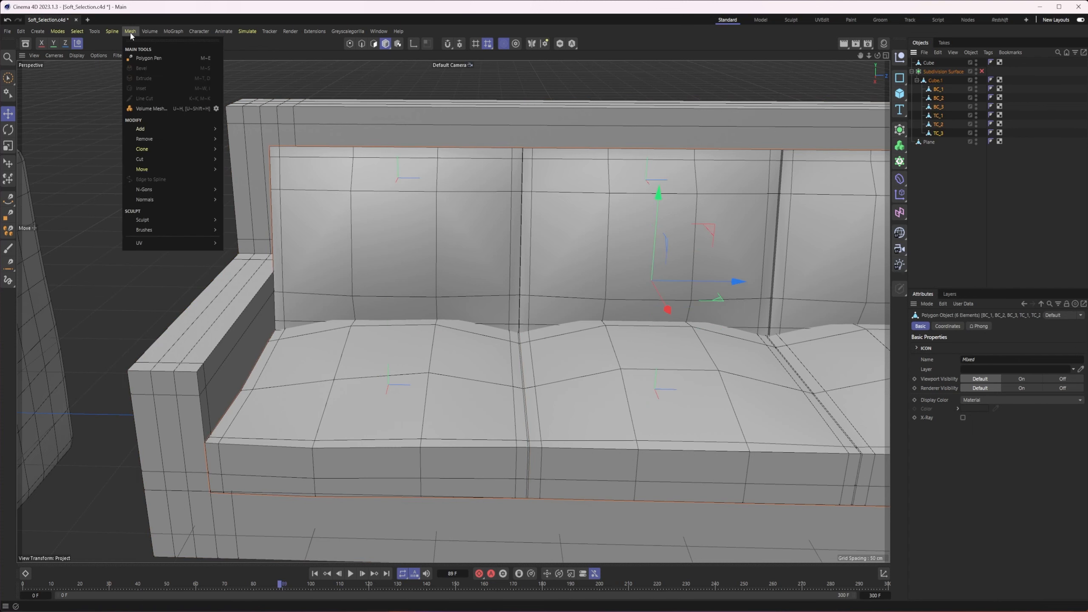
mouse_move(155, 128)
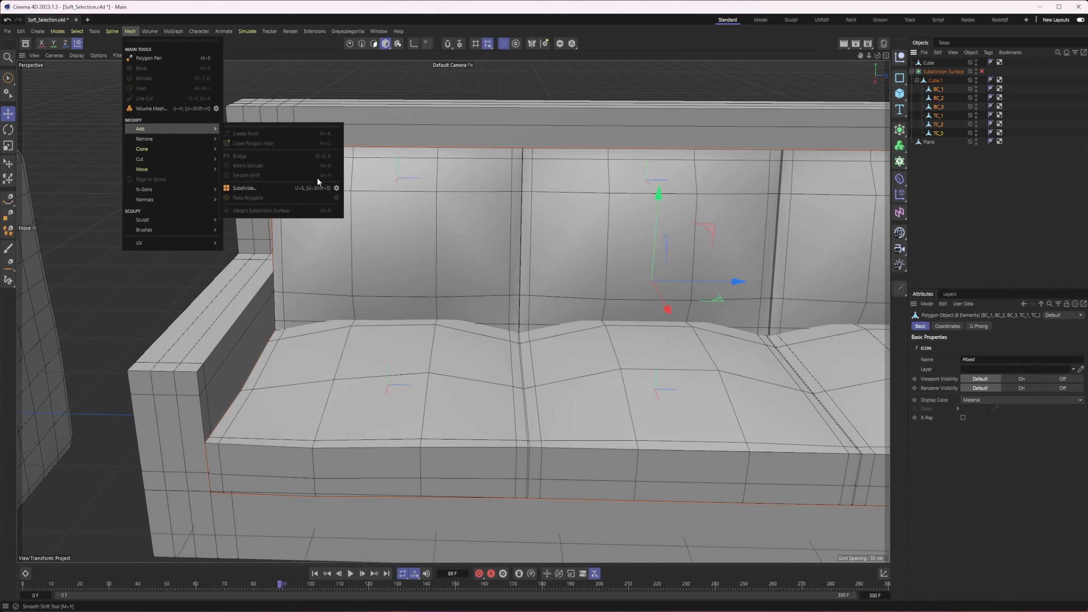
click(337, 189)
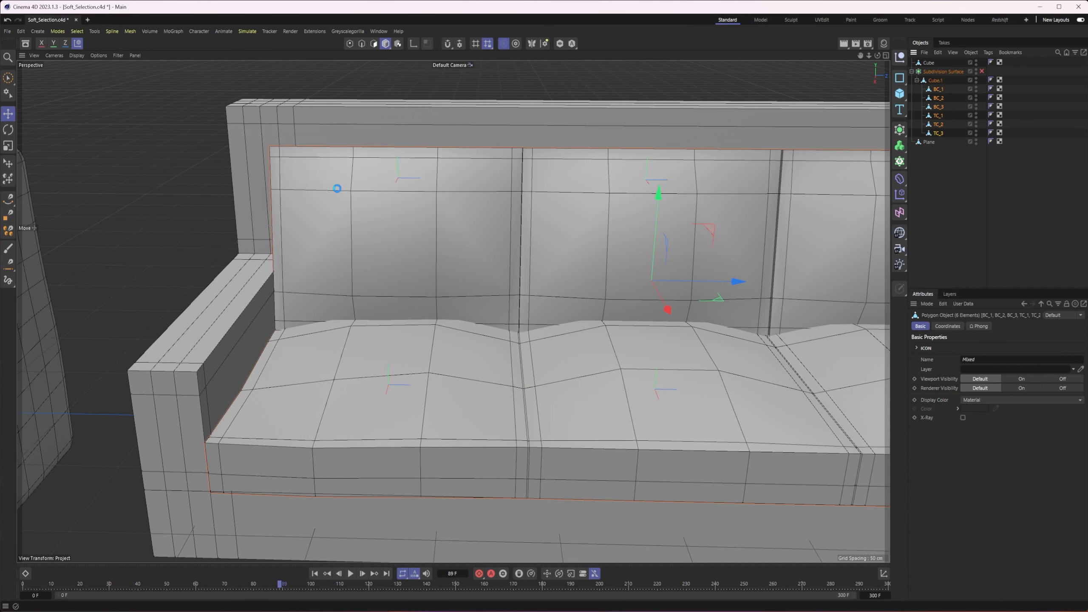
click(356, 167)
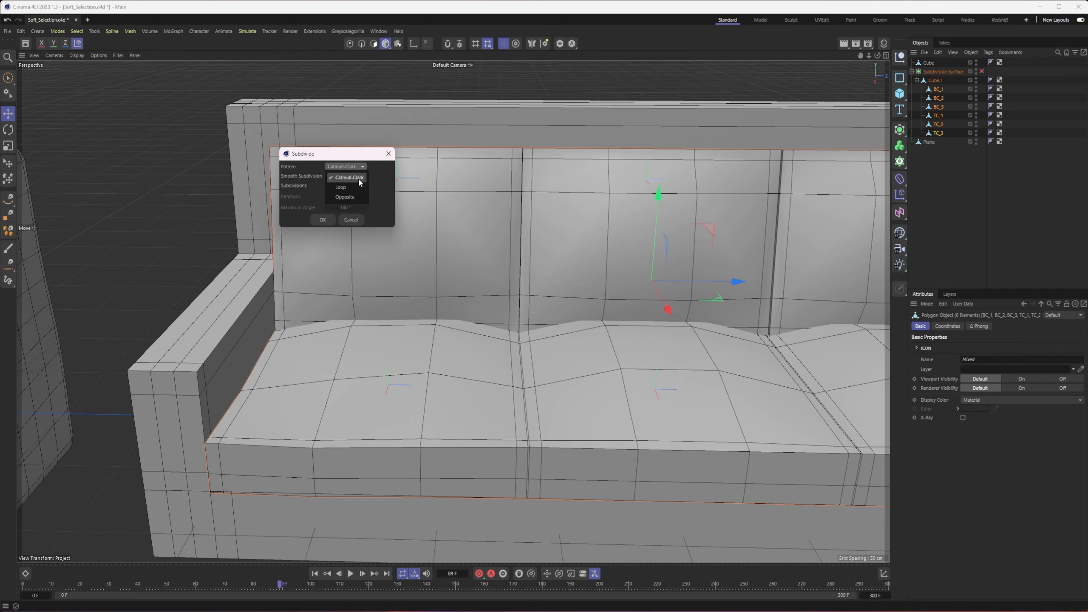
click(359, 182)
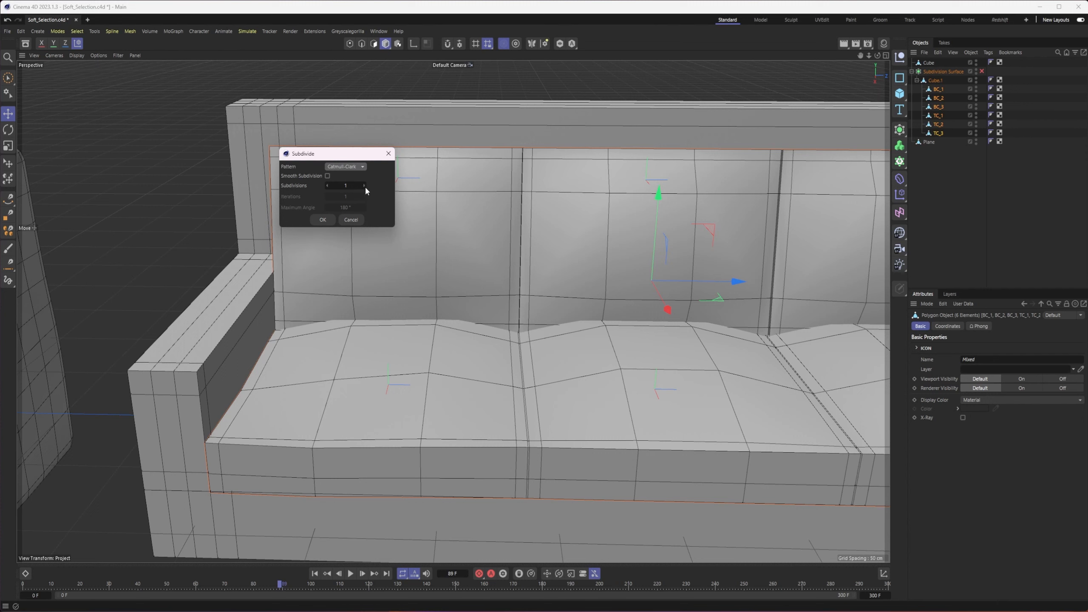
click(323, 219)
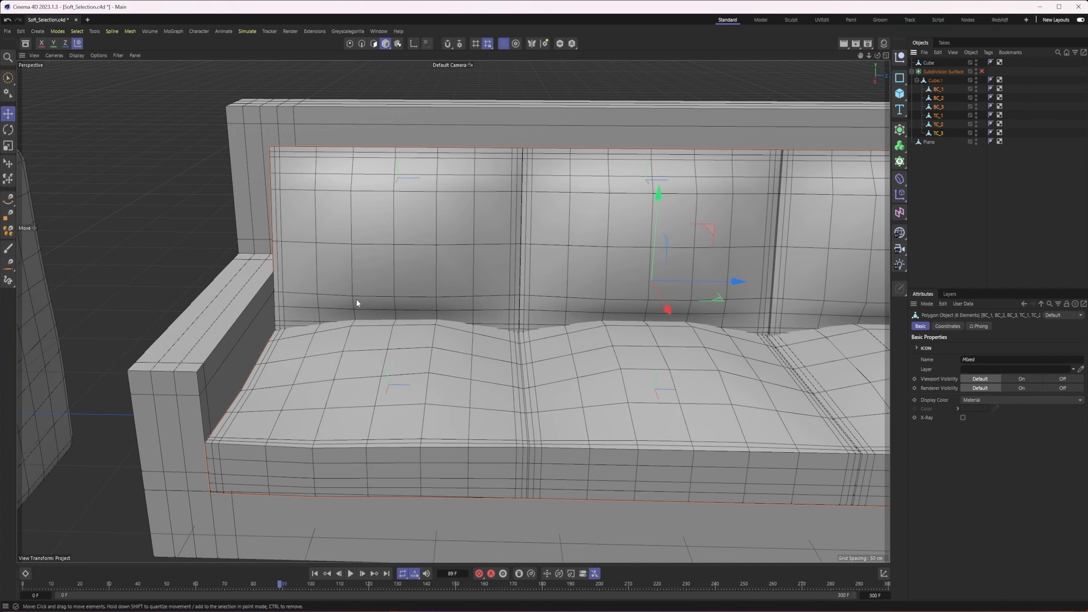
Turn the Subdivision Surface back on to smooth the denser cushions
click(982, 72)
alt+middle_drag(435, 350, 511, 324)
alt+drag(511, 324, 531, 321)
In Points mode on BC_1, select a point on the upper front edge and shift it slightly along the cushion's depth
click(935, 91)
click(349, 43)
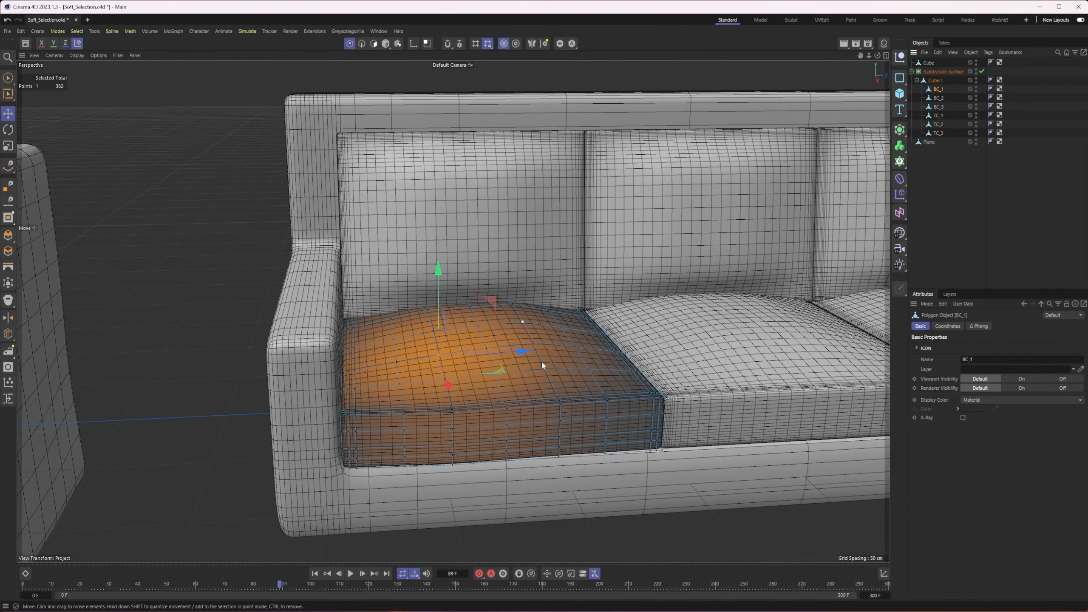
click(561, 403)
alt+drag(555, 417, 573, 420)
scroll(574, 421, up, 4)
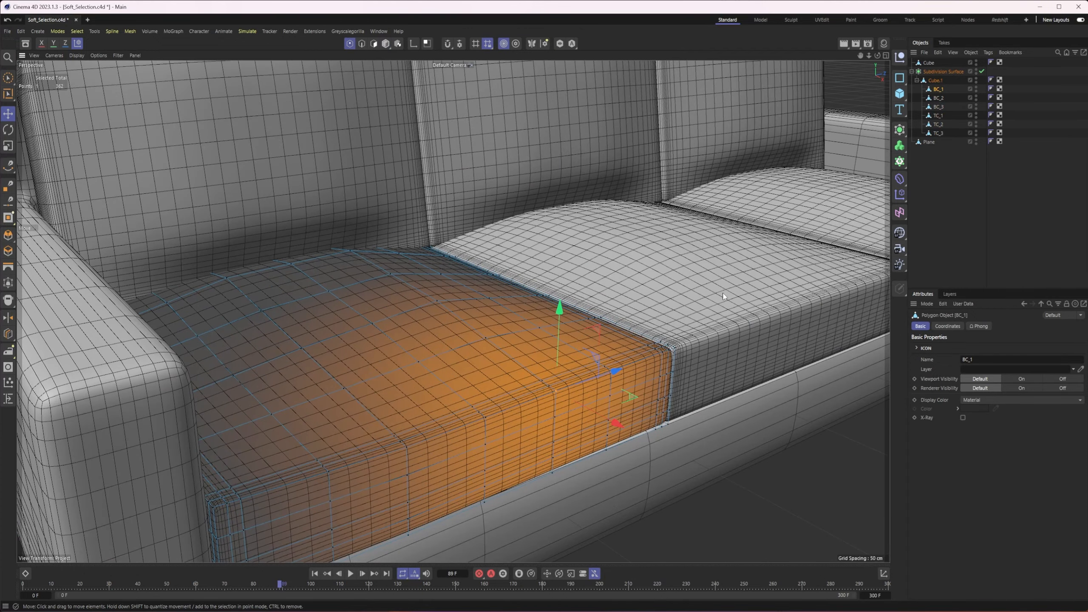
key(e)
drag(984, 394, 978, 393)
drag(616, 423, 606, 422)
Return to Model mode, select back cushion TC_1 and switch to Points mode for editing it
mouse_move(417, 350)
alt+mouse_down()
mouse_move(389, 350)
mouse_move(552, 324)
alt+mouse_up()
alt+drag(472, 305, 530, 304)
alt+drag(577, 236, 522, 257)
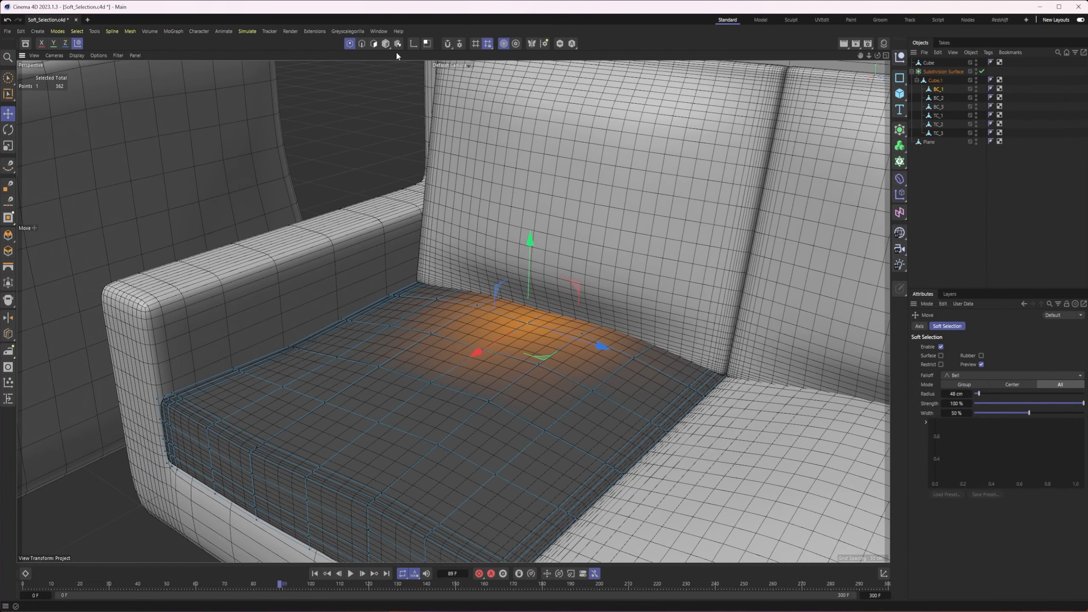
click(385, 43)
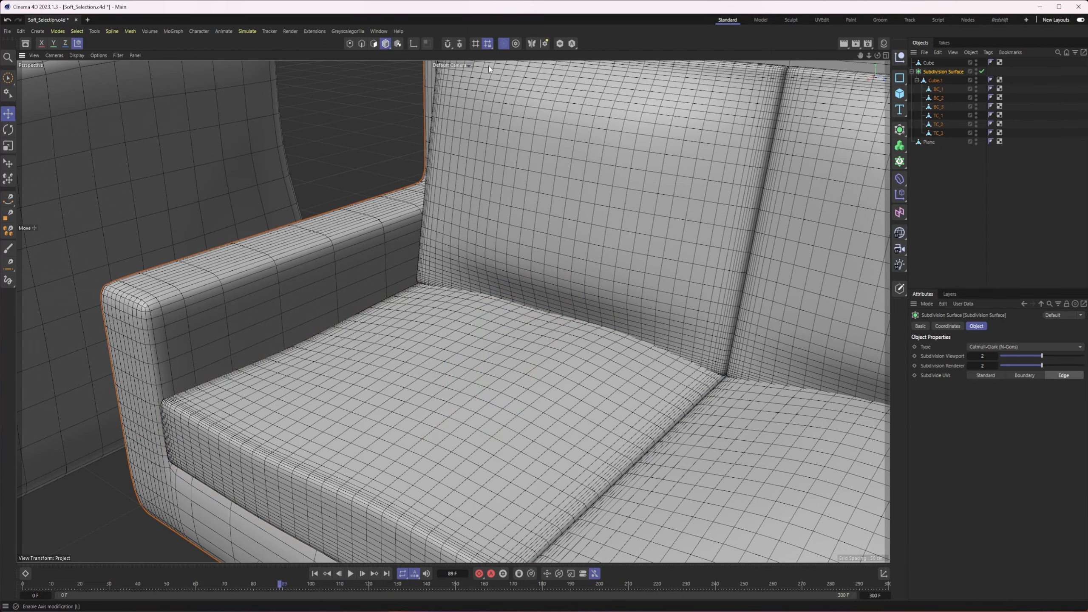
click(683, 117)
click(350, 43)
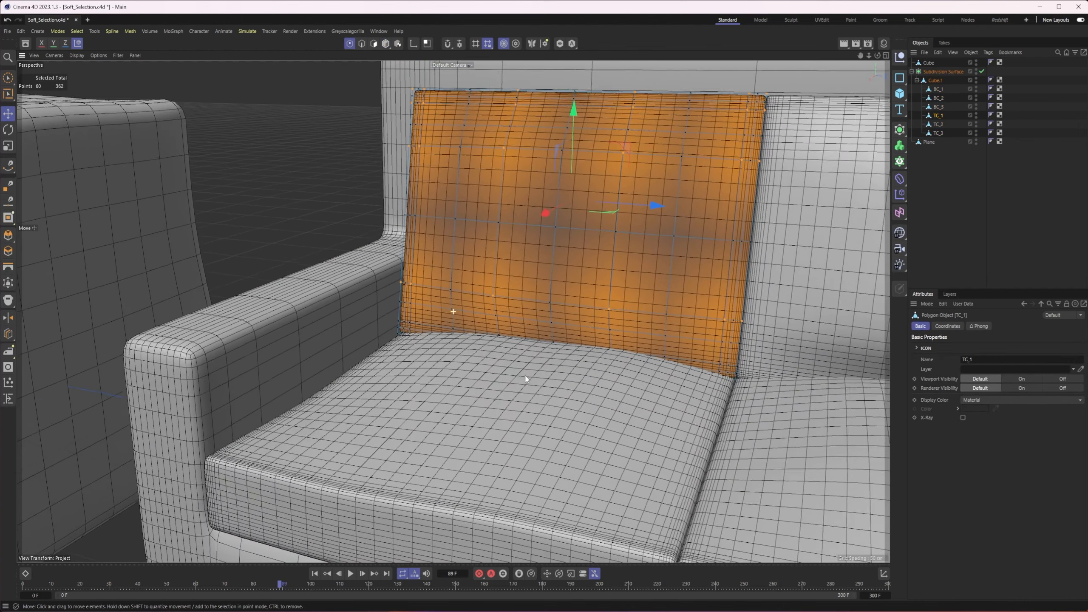
alt+drag(526, 377, 490, 350)
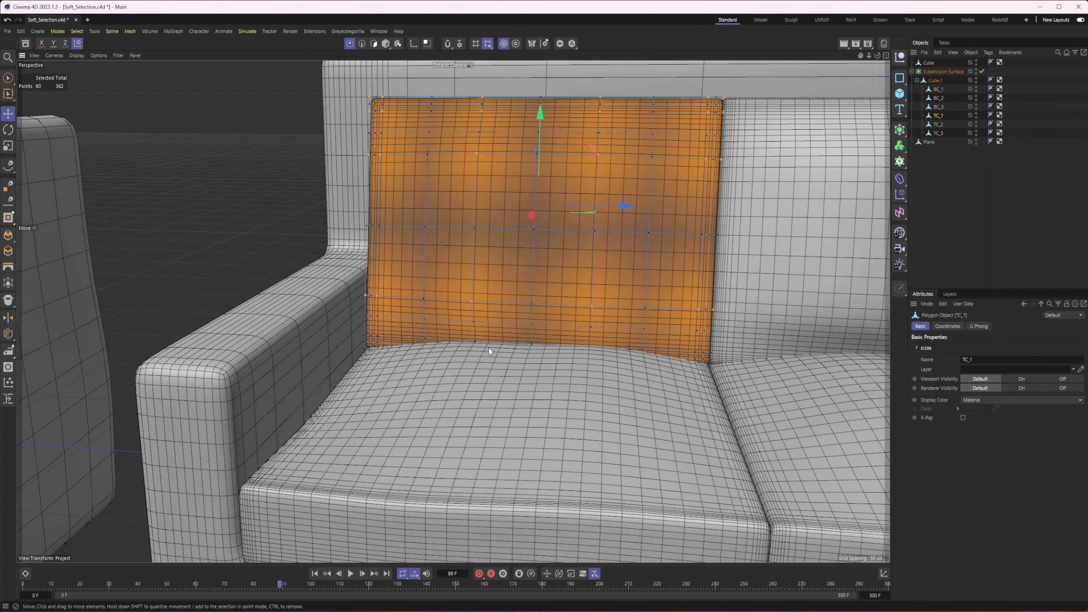
Select three neighbouring points along the lower edge of back cushion TC_1 and raise them softly
click(534, 339)
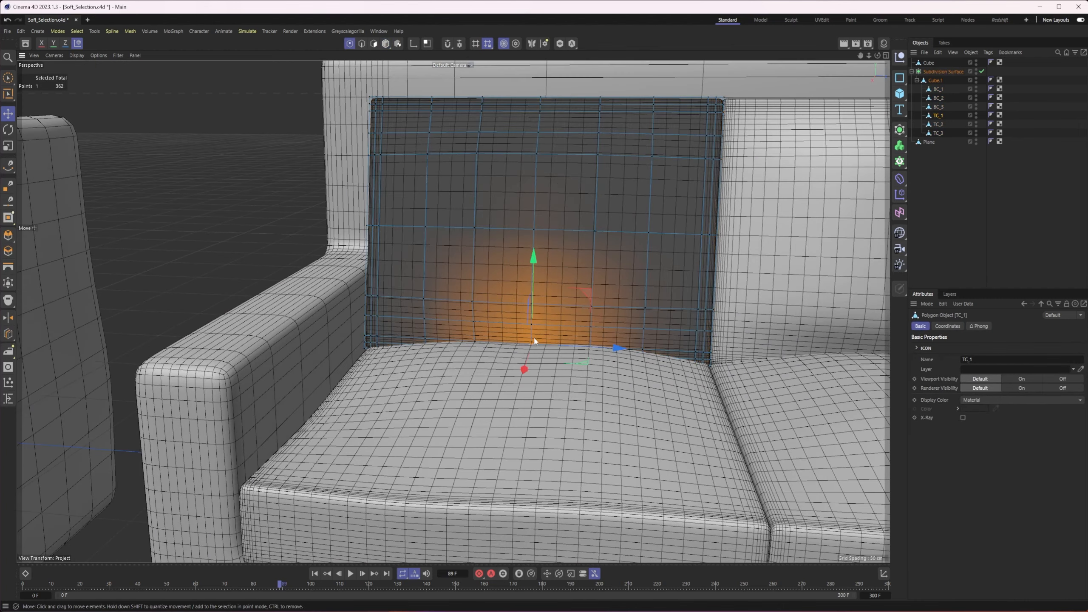
shift+click(475, 344)
mouse_move(589, 349)
alt+mouse_down()
mouse_move(619, 347)
mouse_move(595, 343)
alt+mouse_up()
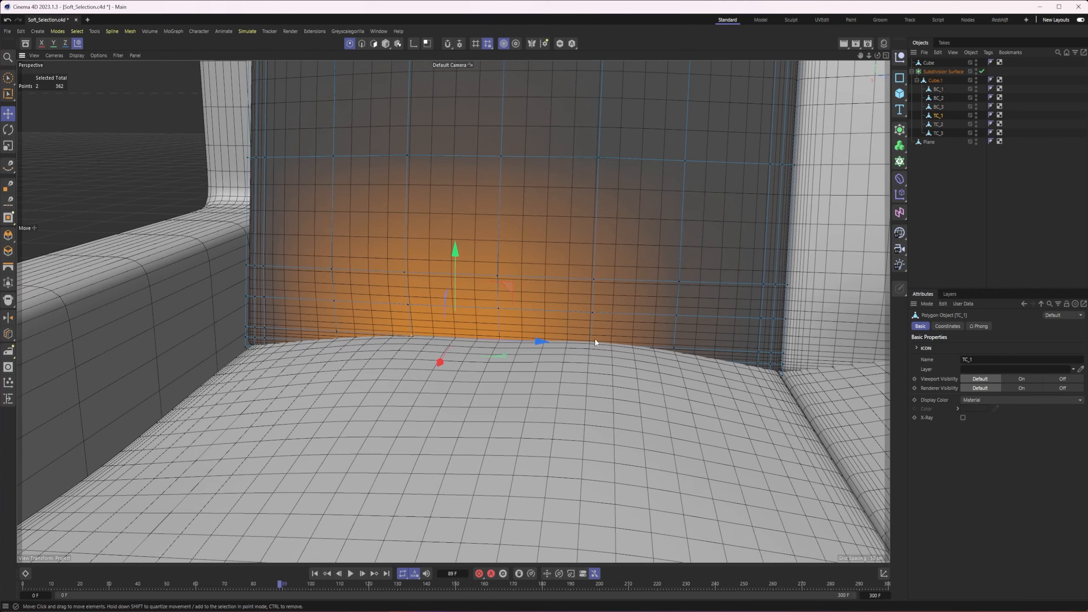
shift+click(592, 344)
drag(500, 261, 504, 238)
scroll(501, 276, down, 4)
alt+middle_drag(500, 309, 466, 357)
alt+drag(466, 357, 319, 343)
alt+drag(557, 414, 587, 417)
alt+middle_drag(587, 417, 642, 381)
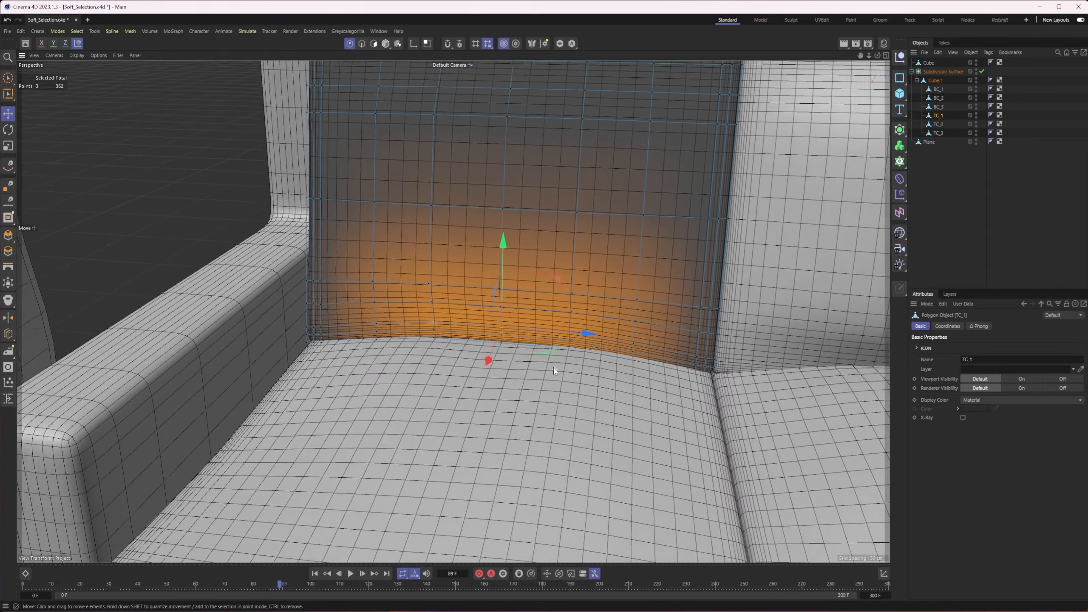
Select three neighbouring points across the lower front of back cushion TC_1 and shift them softly
alt+drag(643, 380, 509, 340)
click(458, 279)
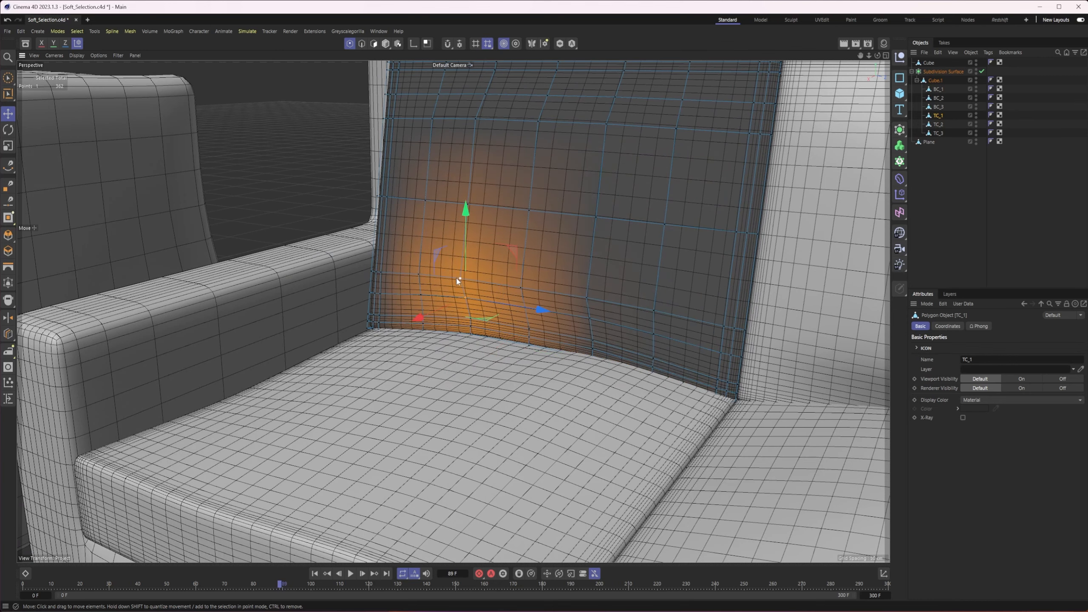
shift+click(521, 288)
shift+click(588, 301)
mouse_move(498, 314)
mouse_down()
mouse_move(478, 325)
mouse_move(503, 328)
mouse_up()
Select the single point at the centre of TC_1's front face for soft adjustment
drag(510, 221, 477, 229)
click(507, 242)
alt+drag(478, 229, 610, 300)
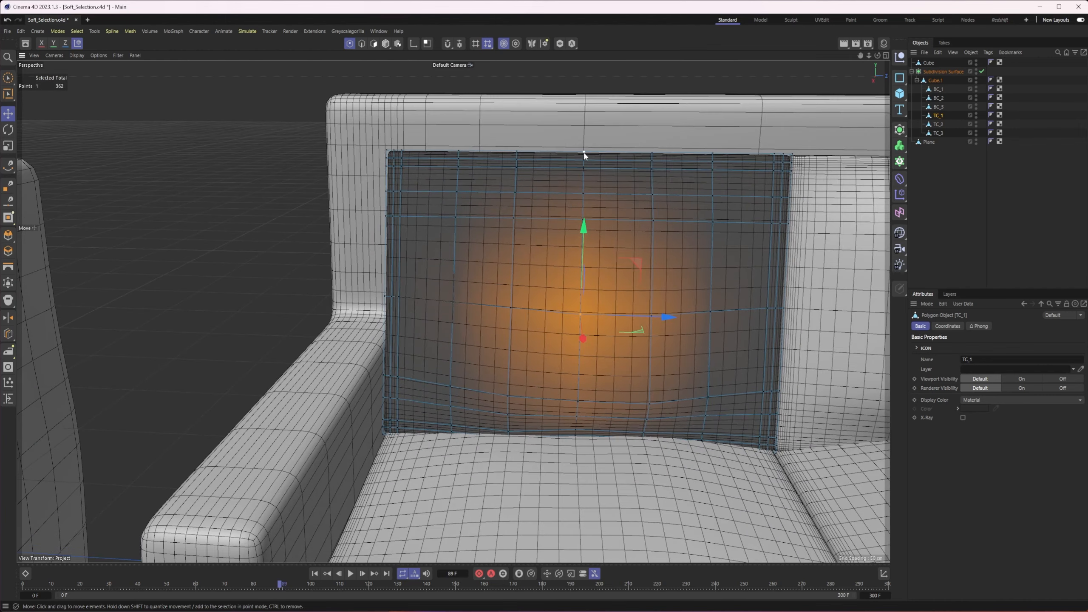
Select the middle point on the upper edge of TC_1 and lower it slightly to create a soft dip
click(584, 153)
drag(585, 93, 585, 102)
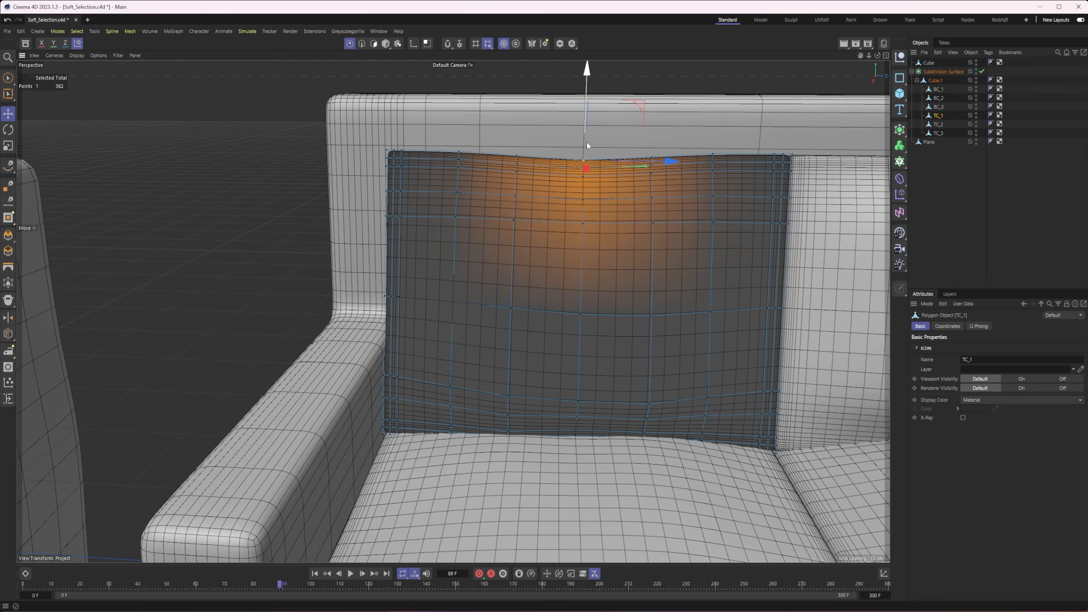
alt+middle_drag(587, 142, 579, 142)
Select the two upper-edge points on either side of TC_1's central dip and lower them slightly
click(509, 170)
shift+click(645, 173)
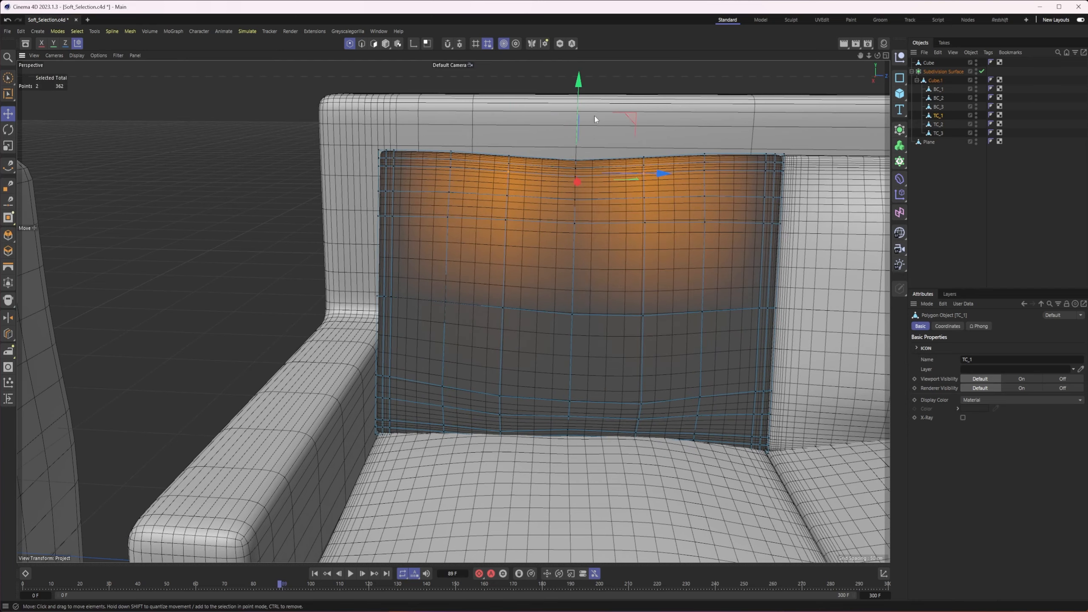
drag(579, 107, 579, 114)
alt+middle_drag(660, 289, 585, 254)
scroll(585, 255, down, 2)
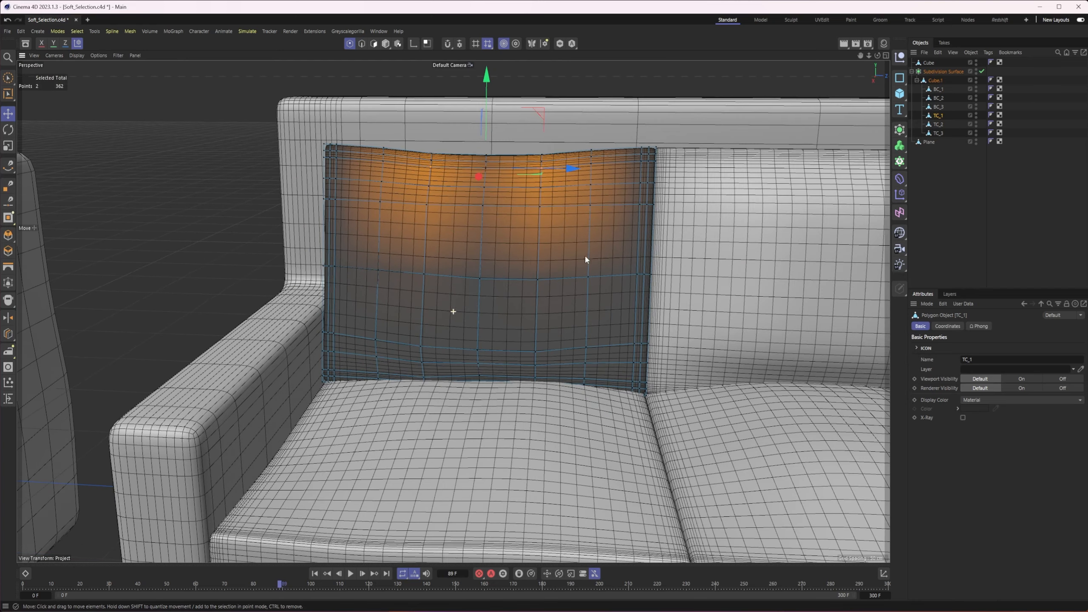
scroll(585, 256, down, 1)
In Points mode, select three points along TC_1's lower front bulge and shift them softly along the cushion's depth
click(386, 45)
alt+drag(499, 304, 382, 323)
scroll(449, 338, up, 3)
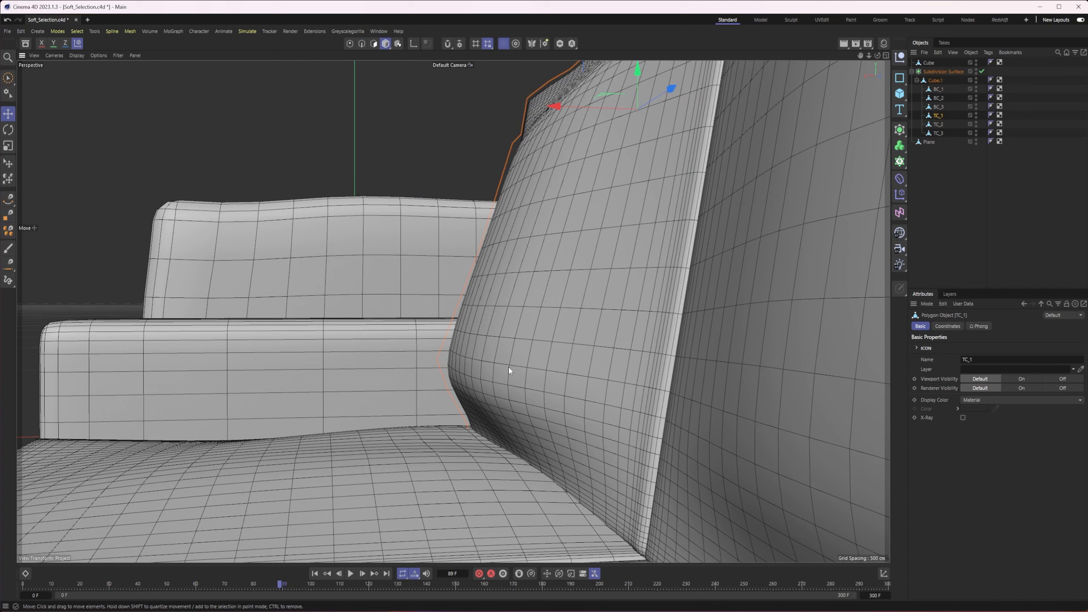
click(350, 44)
click(446, 368)
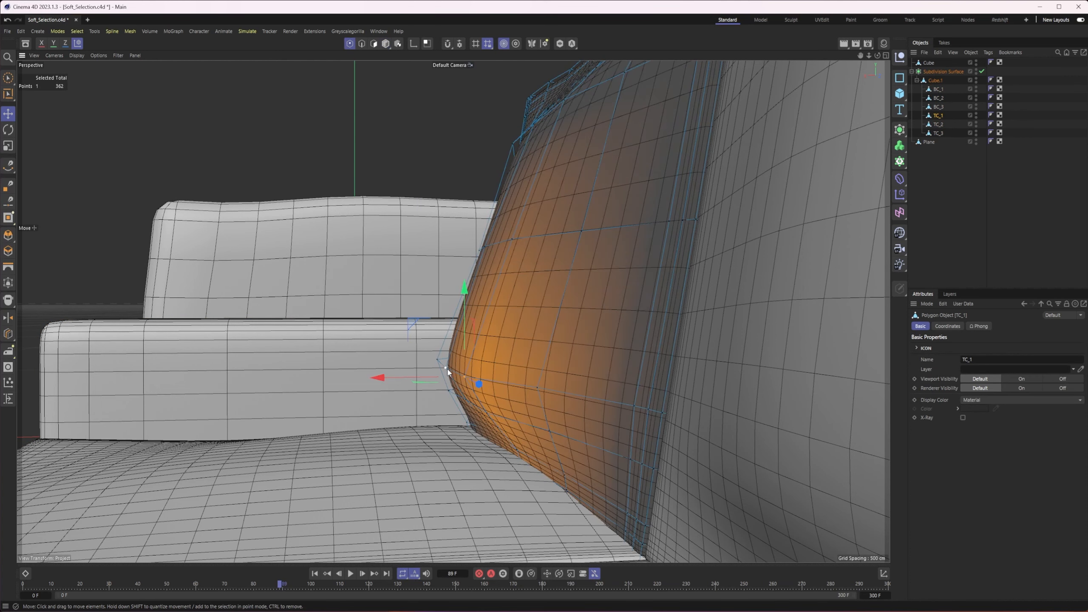
shift+click(447, 369)
shift+click(438, 360)
drag(395, 360, 528, 392)
scroll(527, 392, down, 3)
alt+middle_drag(527, 391, 468, 391)
scroll(468, 391, down, 3)
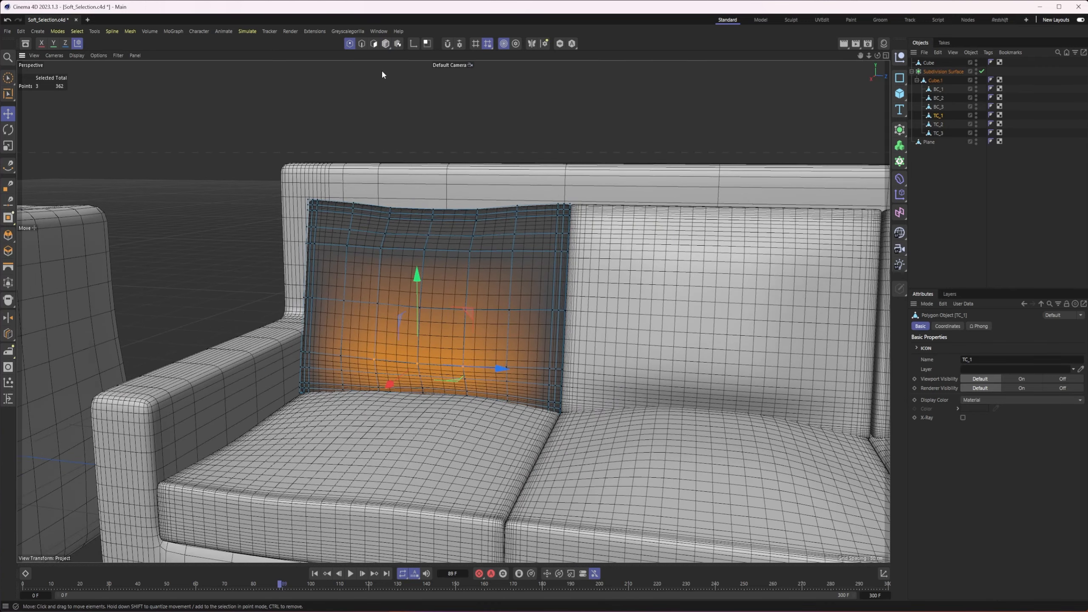
Return to Model mode, select middle seat cushion BC_2 and switch to Points mode for editing it
click(386, 44)
alt+middle_drag(524, 277, 446, 235)
alt+drag(446, 235, 583, 339)
alt+middle_drag(584, 339, 482, 249)
click(943, 72)
click(938, 98)
click(349, 44)
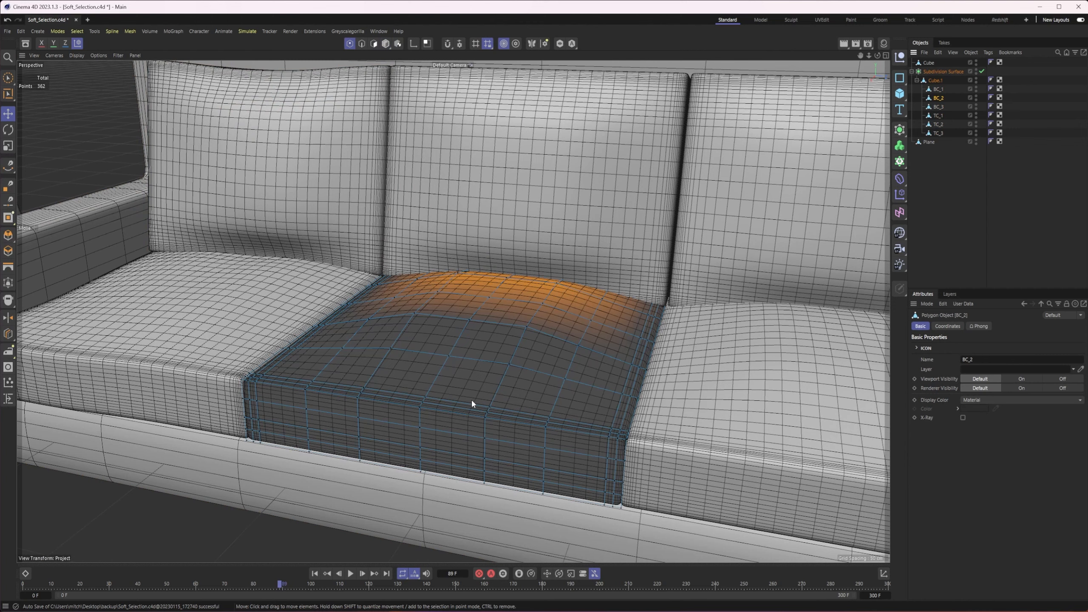
Select a point on the upper front edge of BC_2 and softly shift it, followed by neighbouring points on its top
click(420, 409)
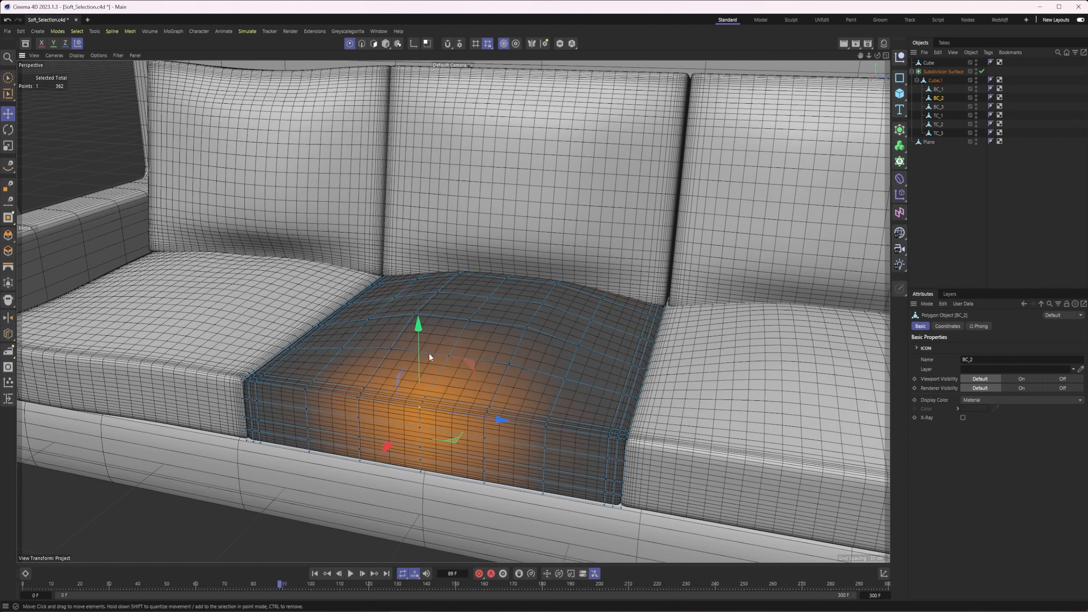
click(634, 366)
alt+drag(712, 374, 554, 356)
click(452, 373)
Select a point on BC_2's rear upper edge, pull it slightly forward and lower it softly
alt+drag(653, 315, 576, 305)
click(554, 263)
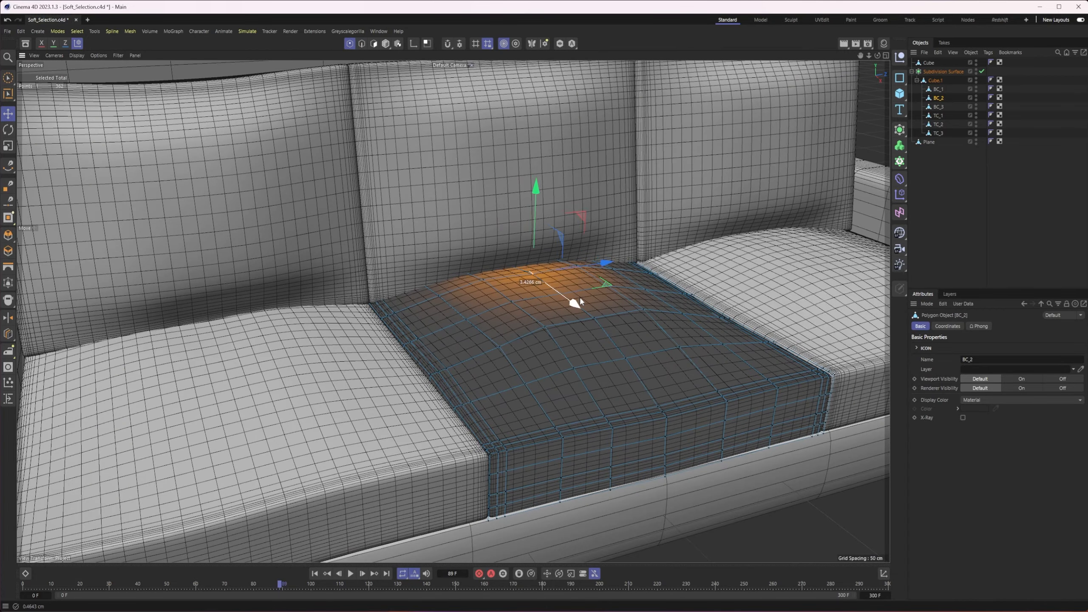
drag(531, 193, 532, 202)
alt+drag(594, 296, 498, 263)
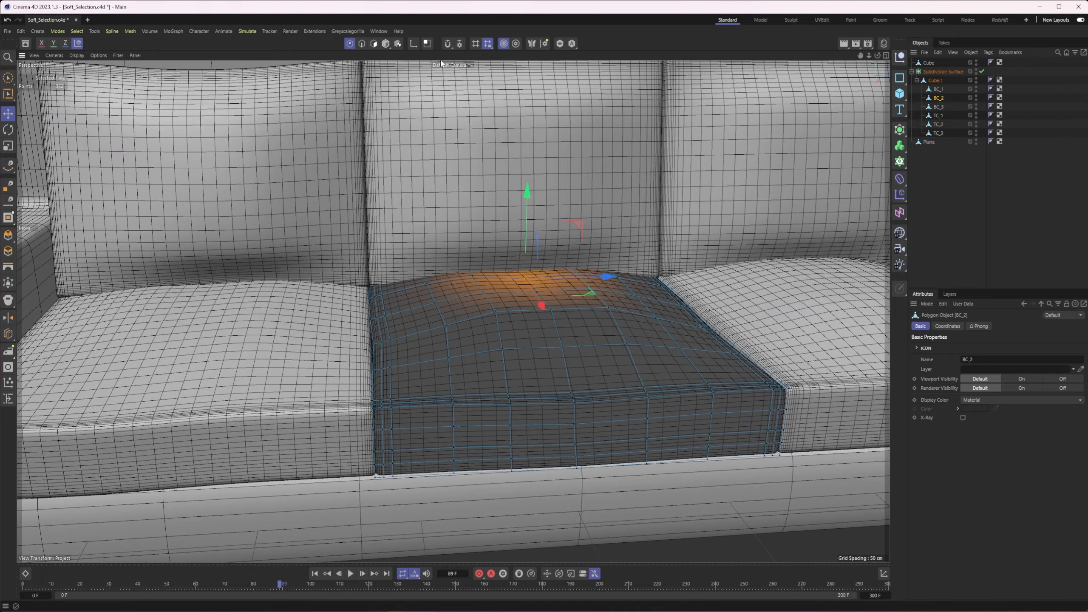
Return to Model mode and select the sofa's Subdivision Surface object
click(385, 44)
alt+drag(529, 296, 472, 313)
alt+right_drag(472, 314, 397, 319)
alt+drag(397, 319, 385, 327)
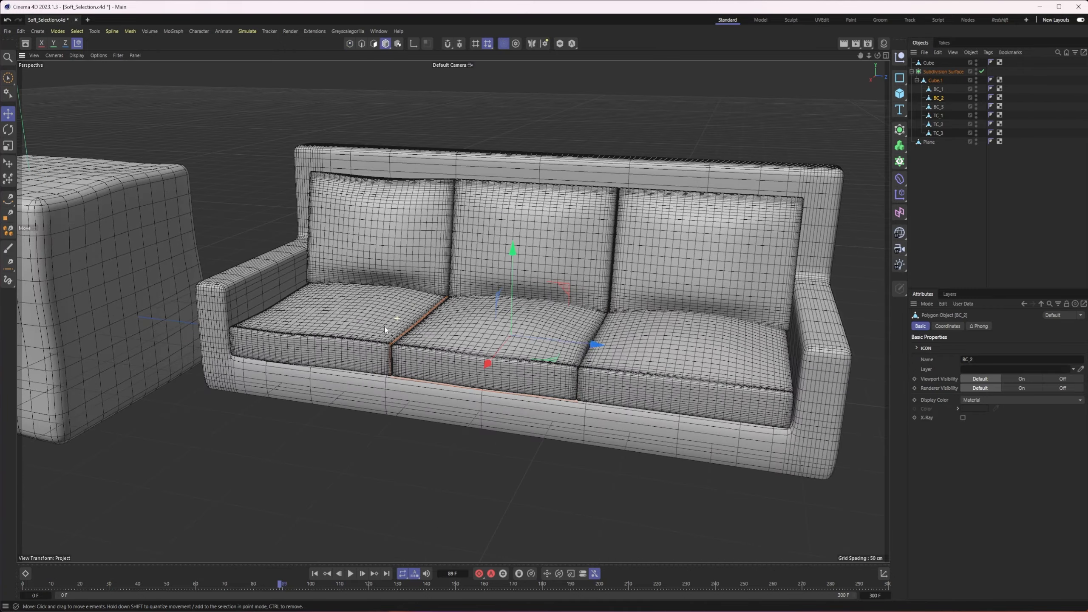
click(626, 368)
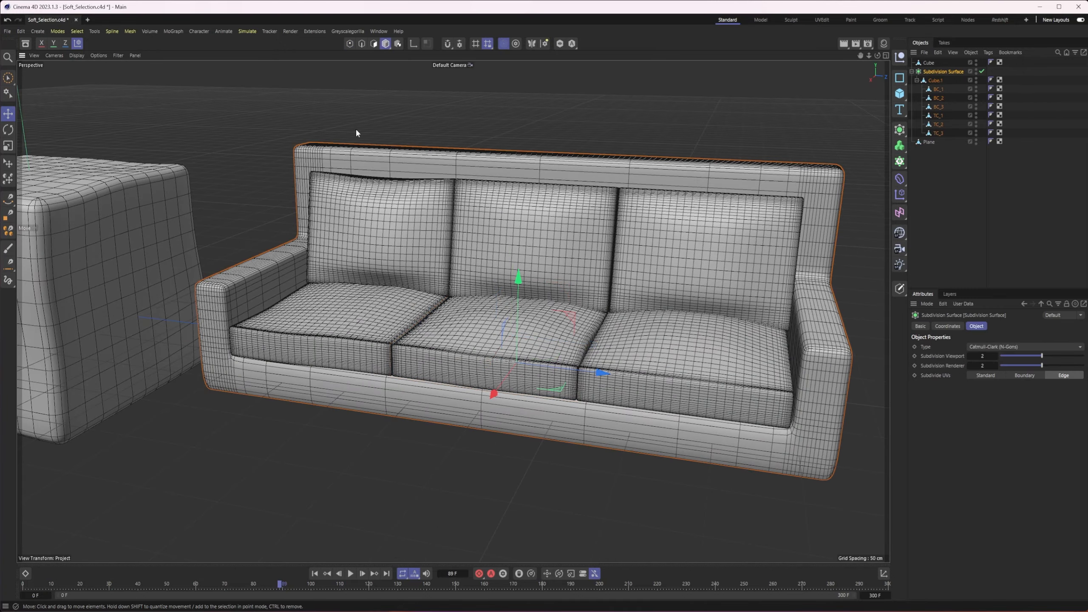
Switch the viewport to smooth shading without wireframe lines and review the sofa, softened cube and plane
click(73, 57)
click(84, 80)
alt+drag(418, 343, 507, 354)
alt+right_drag(508, 354, 343, 345)
alt+middle_drag(343, 346, 597, 333)
mouse_move(599, 335)
alt+mouse_down()
mouse_move(518, 359)
mouse_move(452, 353)
mouse_move(743, 338)
mouse_move(607, 345)
alt+mouse_up()
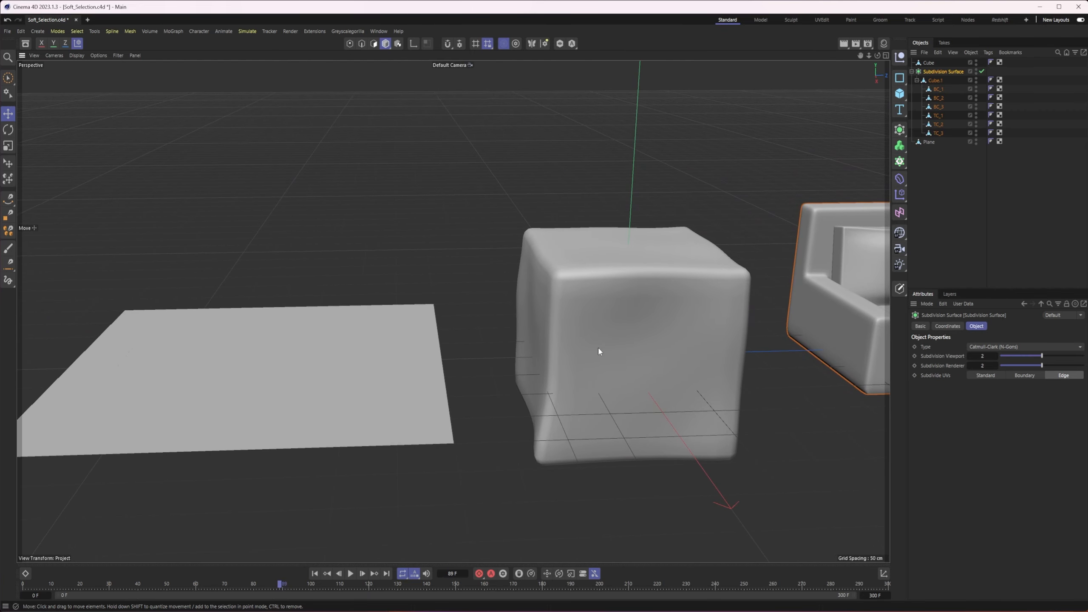